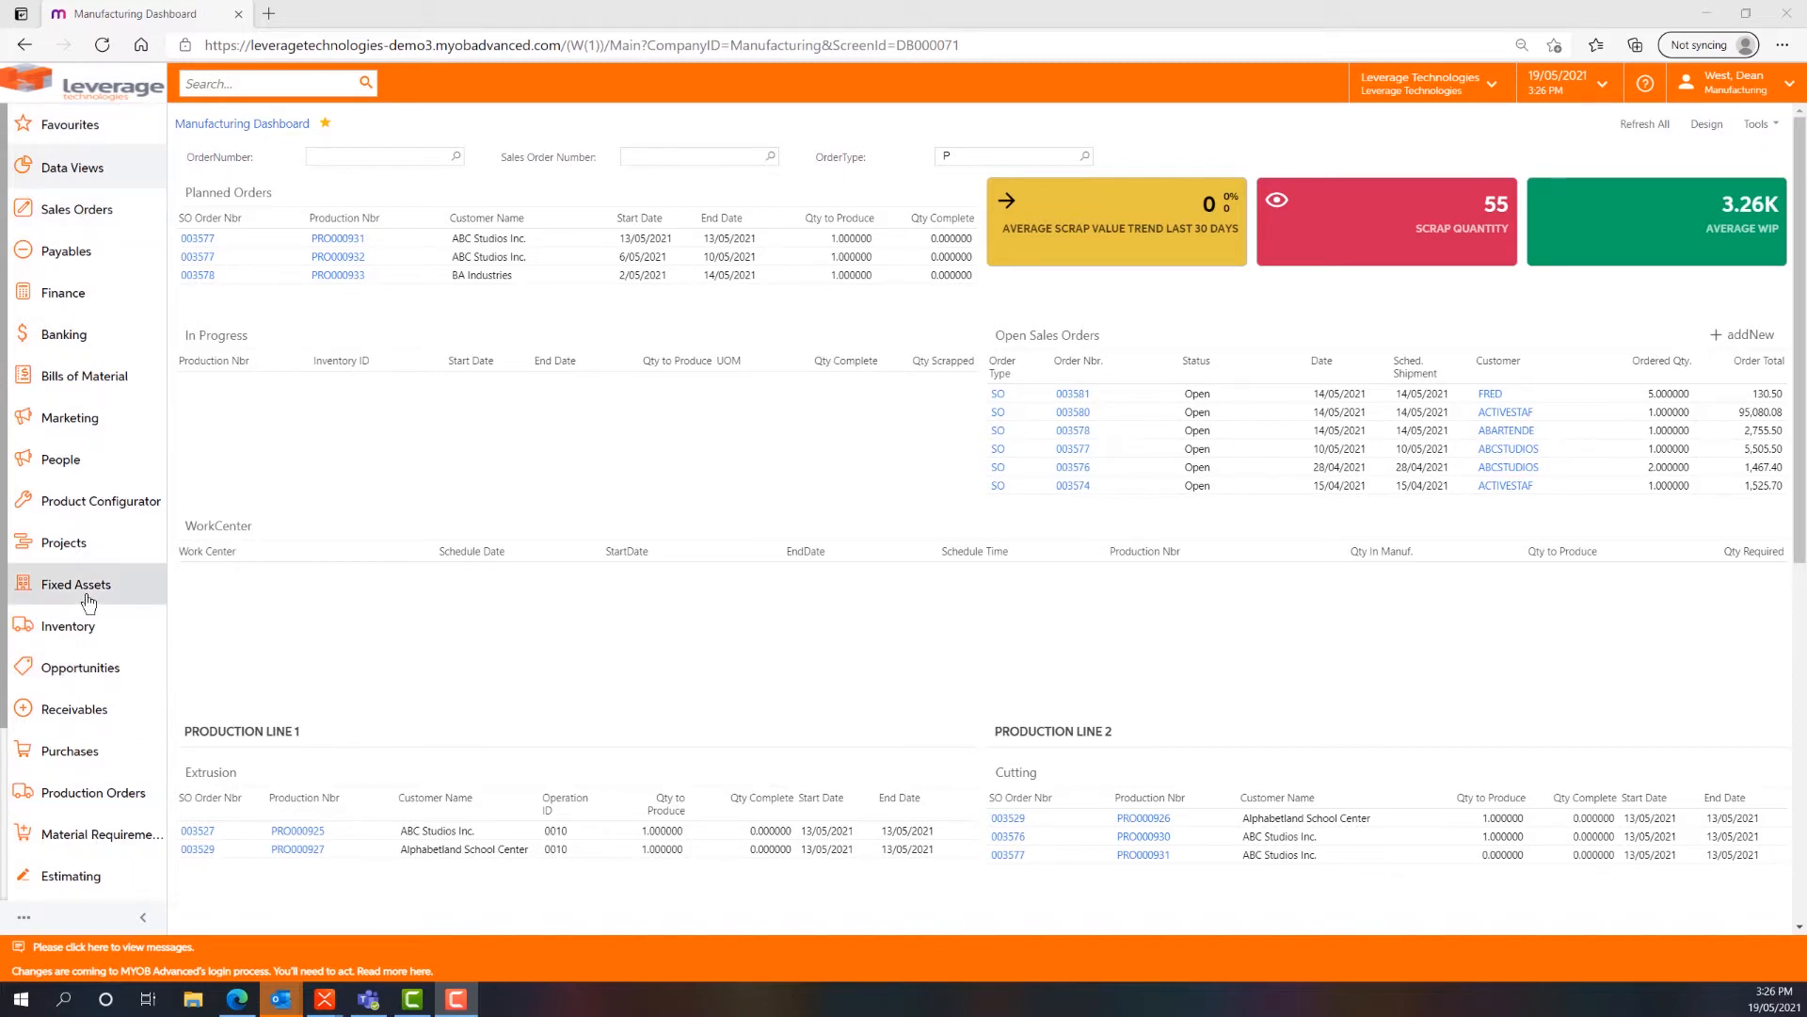
- Collapse the navigation menu and search for "bom", reviewing the matching menu items, transactions and profiles, and help topics
left_click(146, 919)
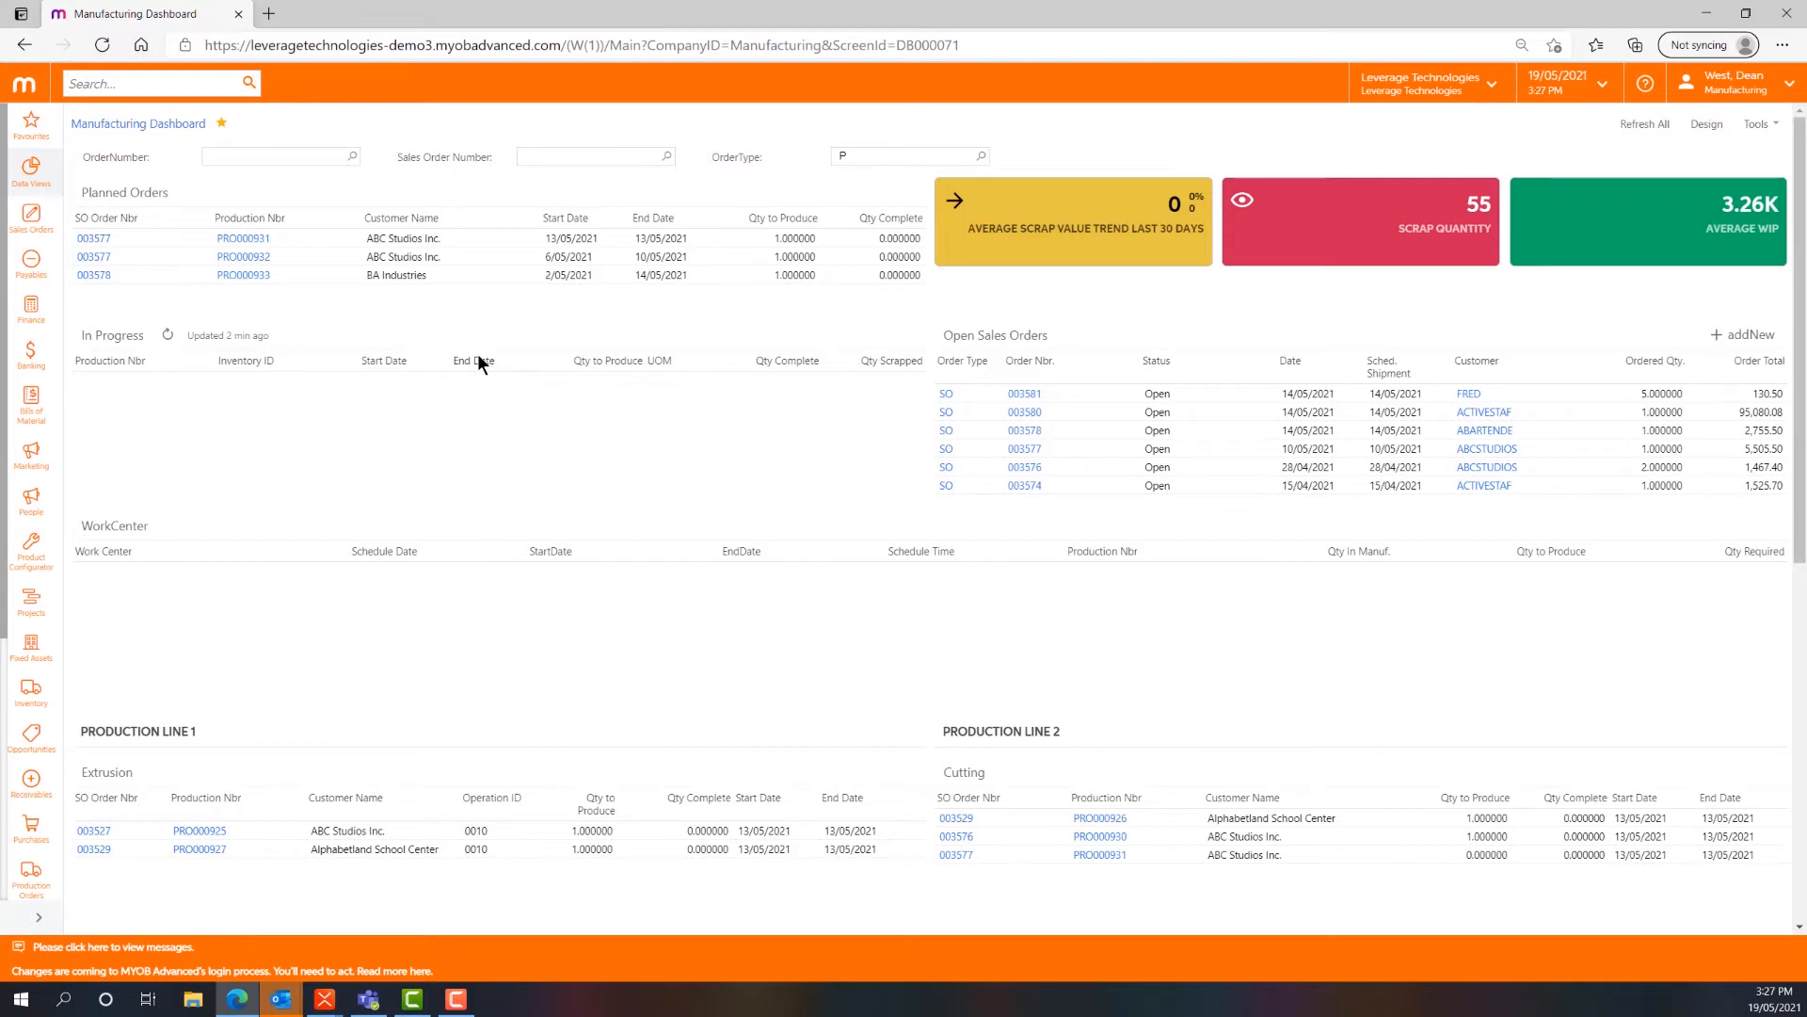
left_click(156, 83)
type("bom")
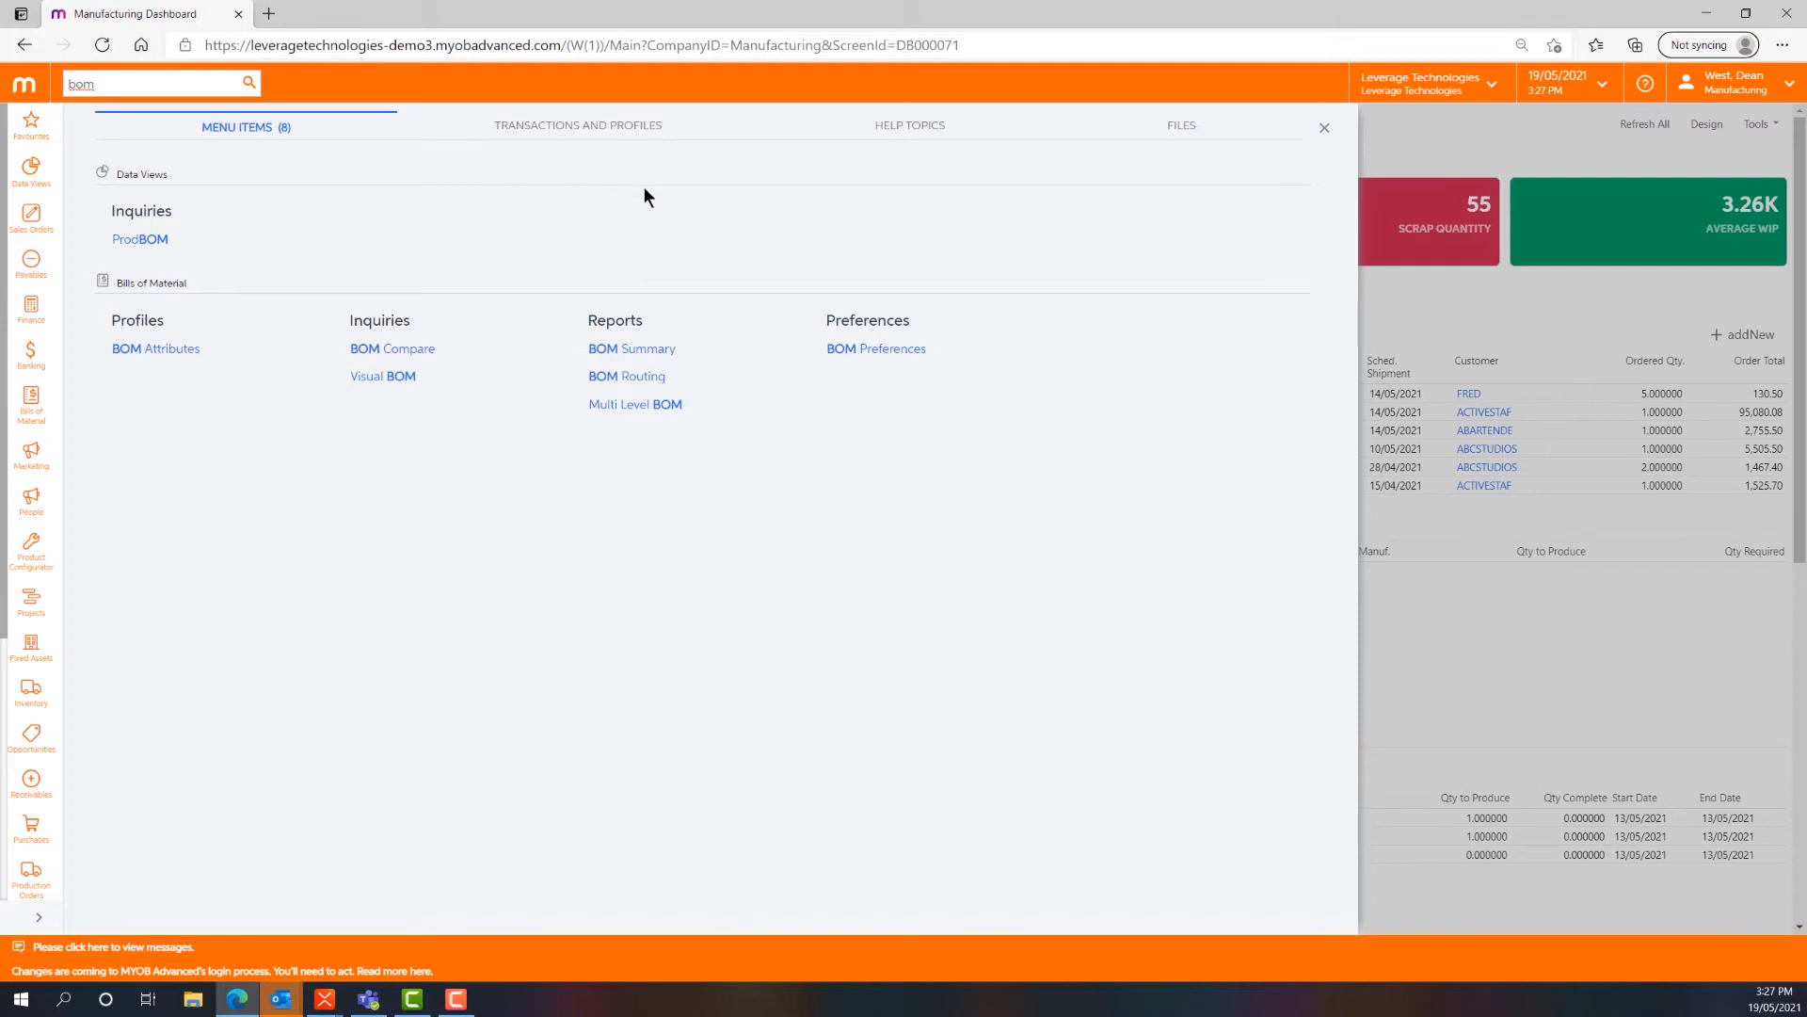
left_click(625, 136)
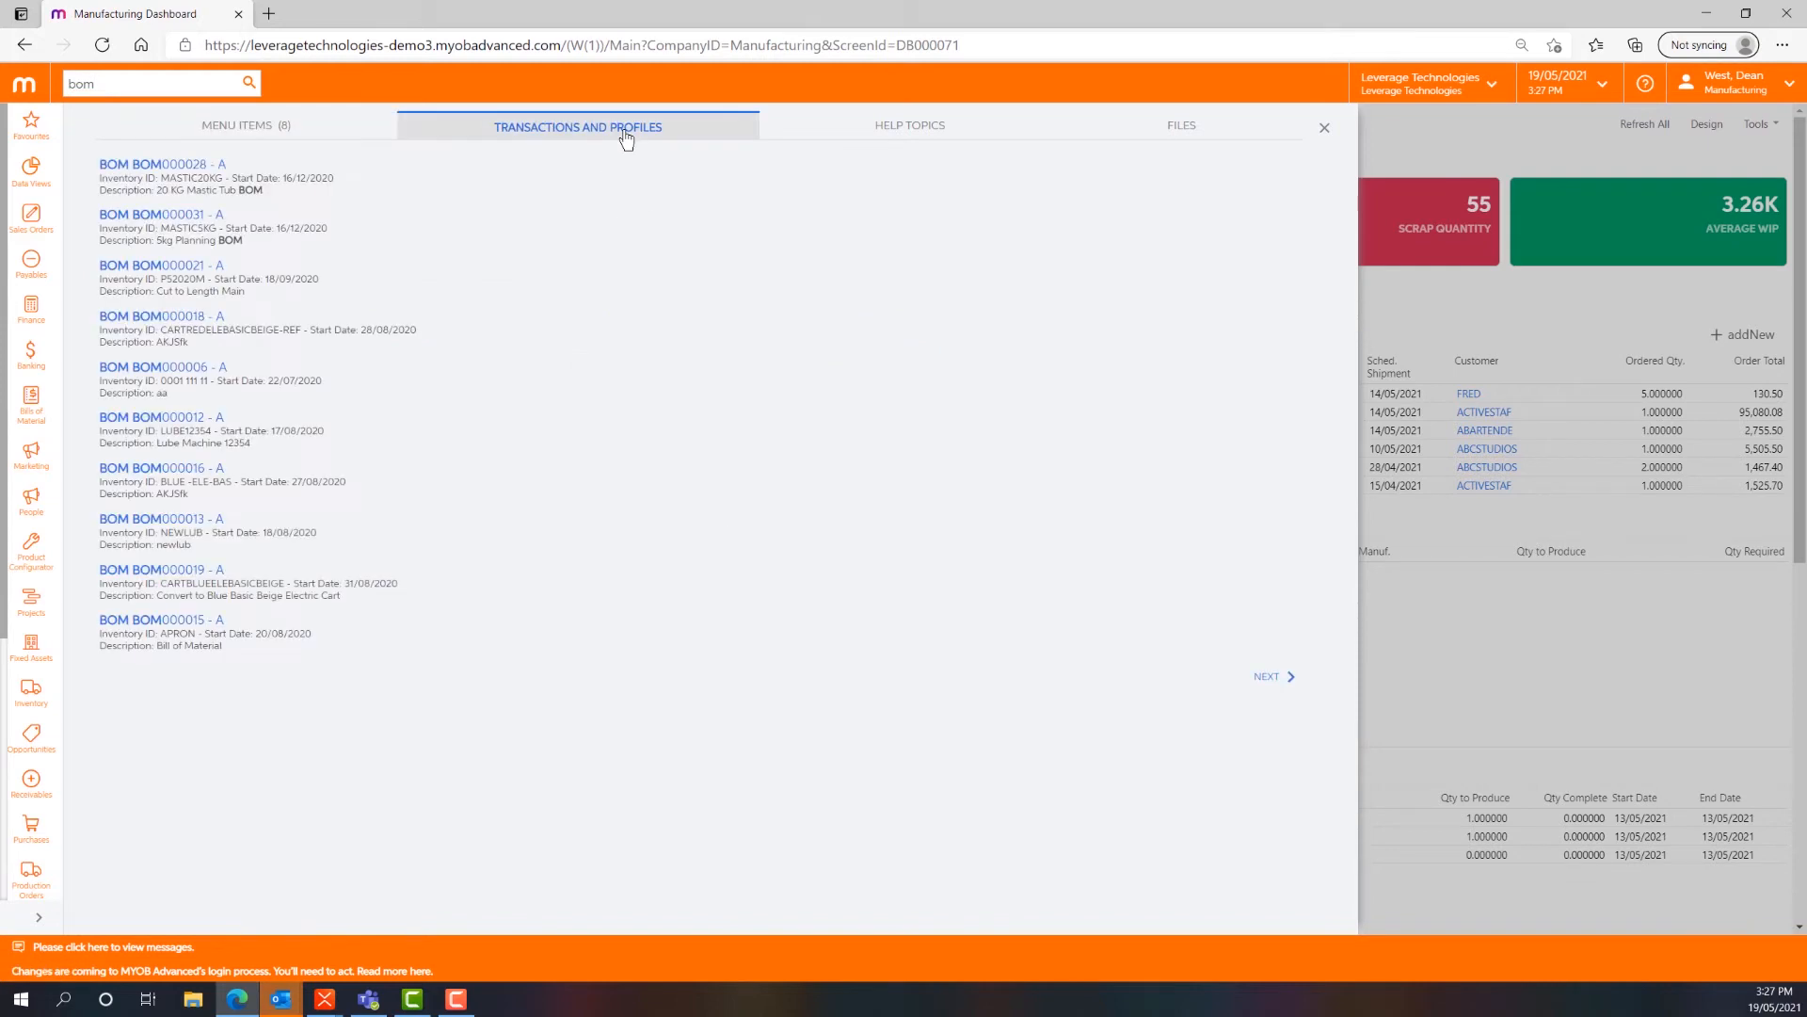
left_click(903, 139)
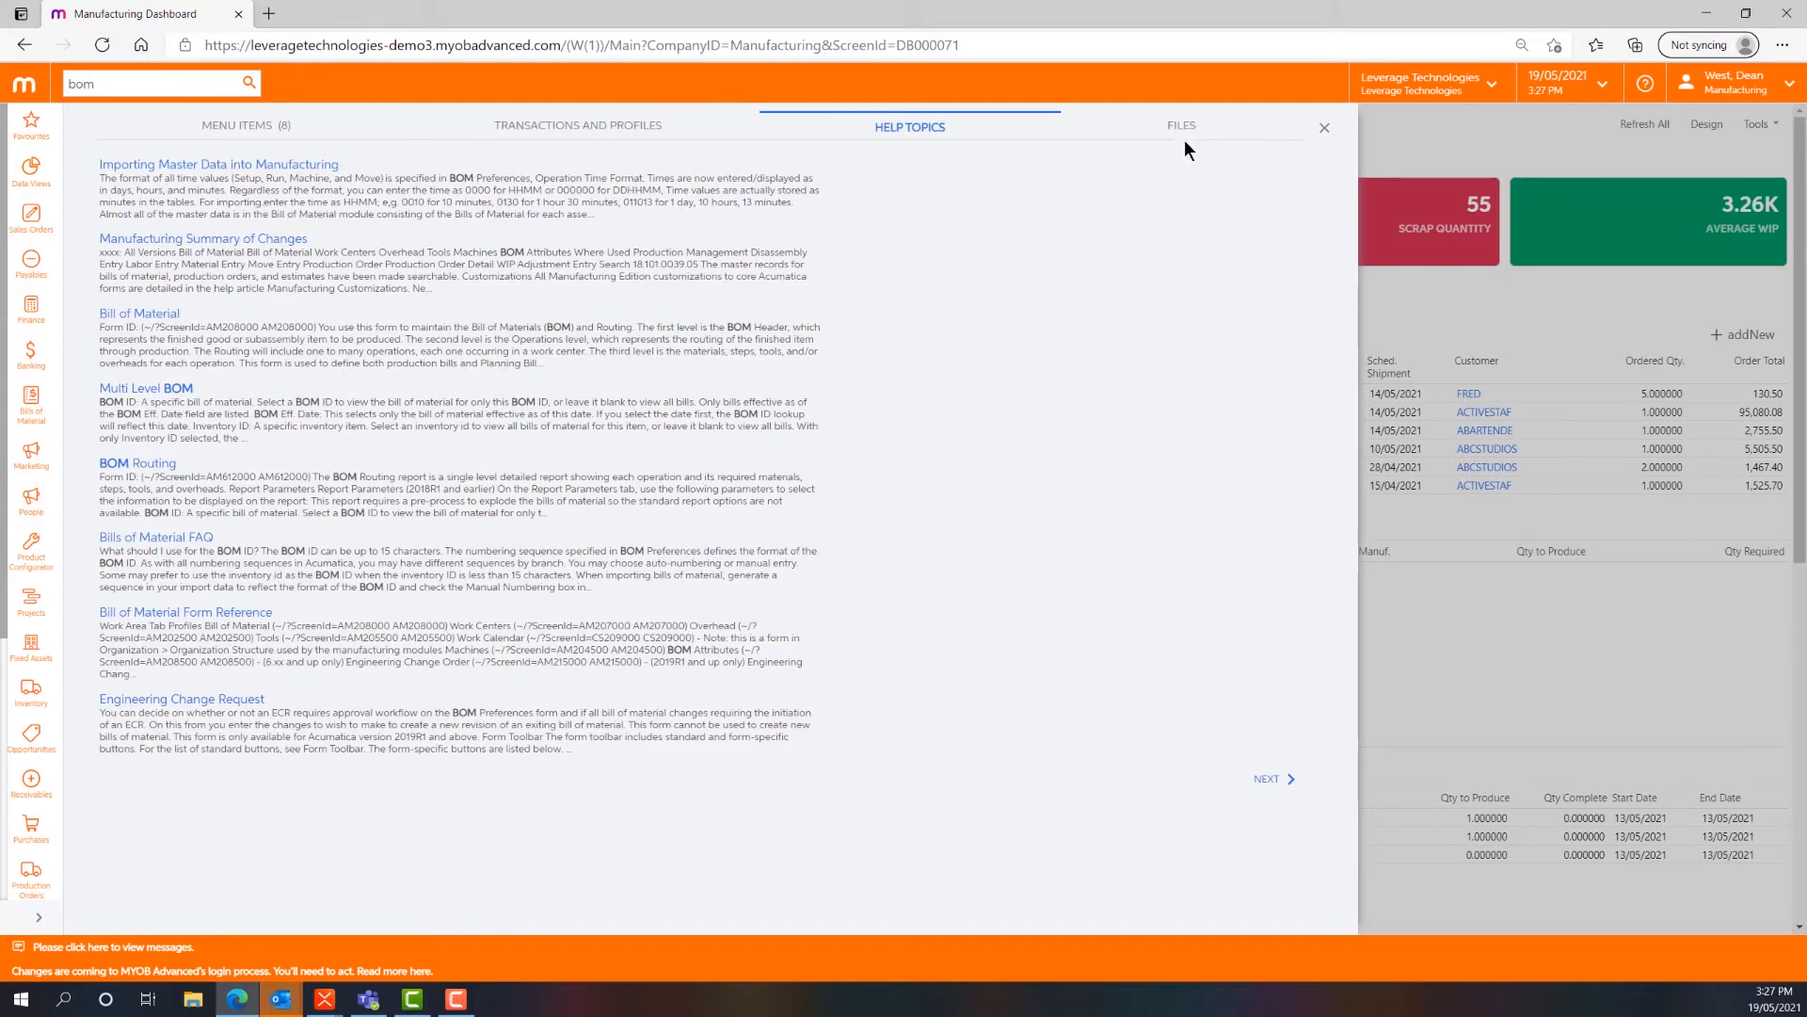
left_click(1324, 129)
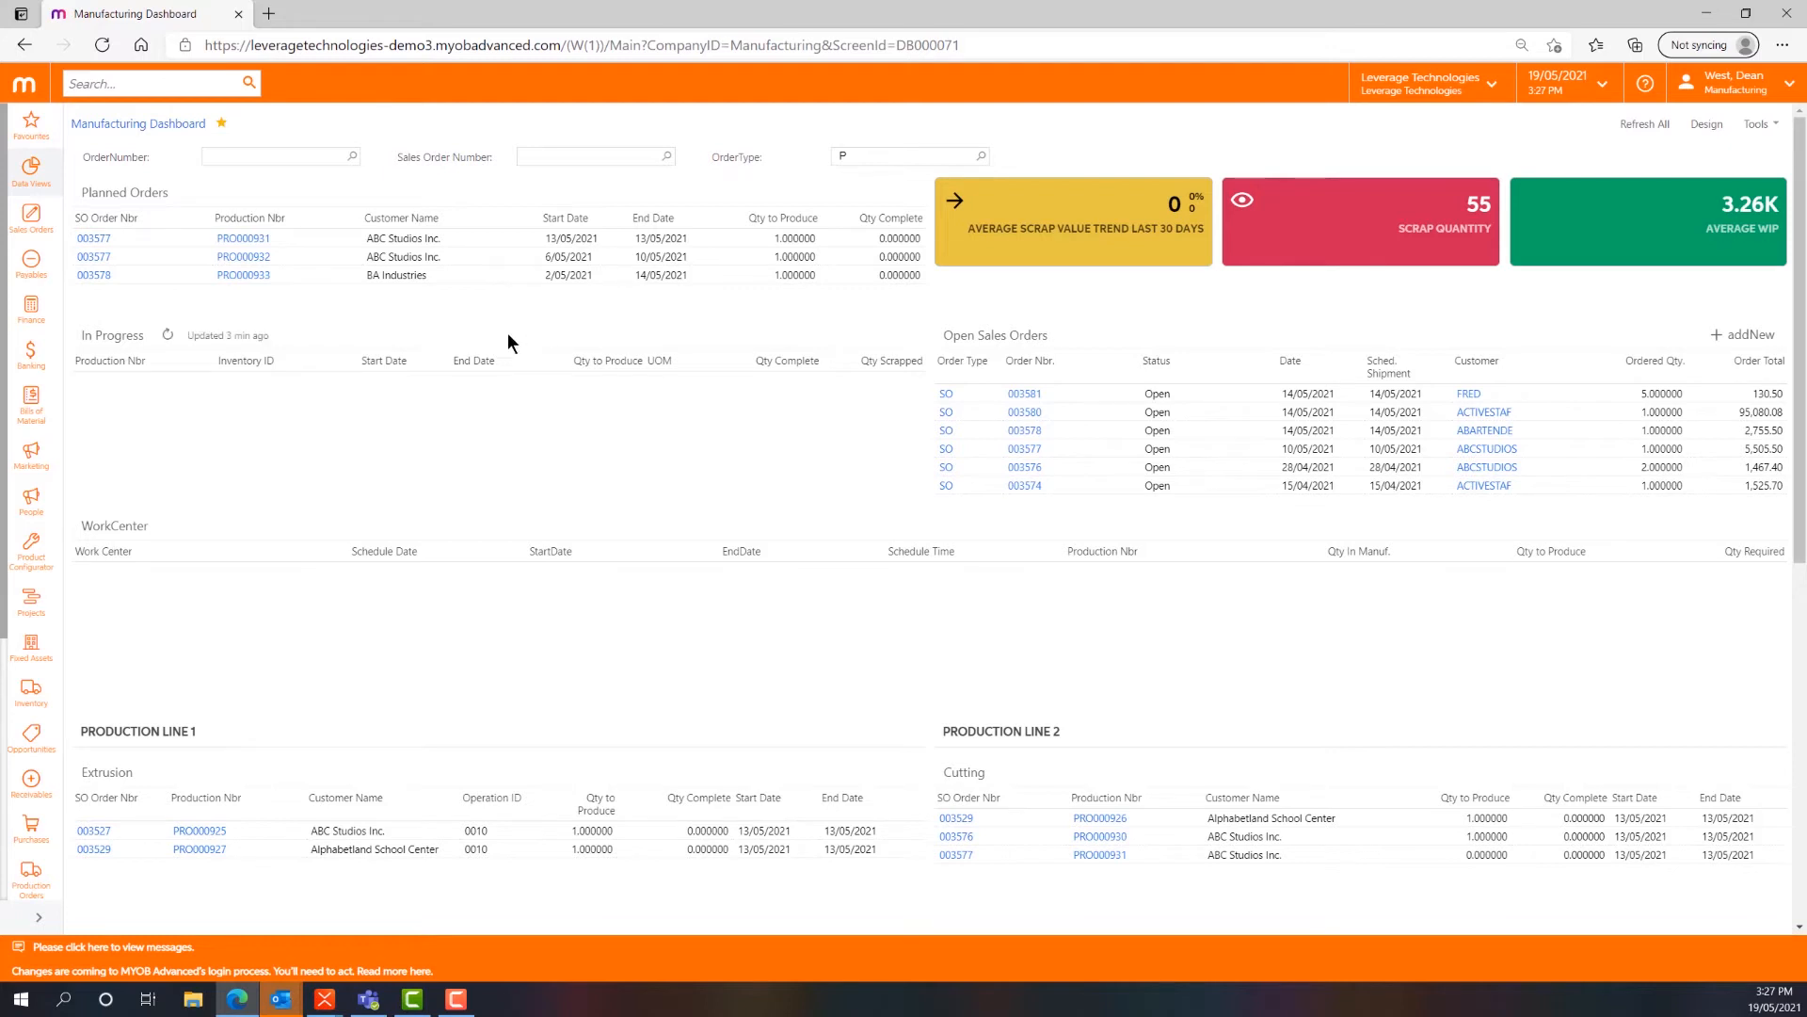
- Create a new sales order for customer ABCSTUDIOS and acknowledge the customer note
left_click(38, 231)
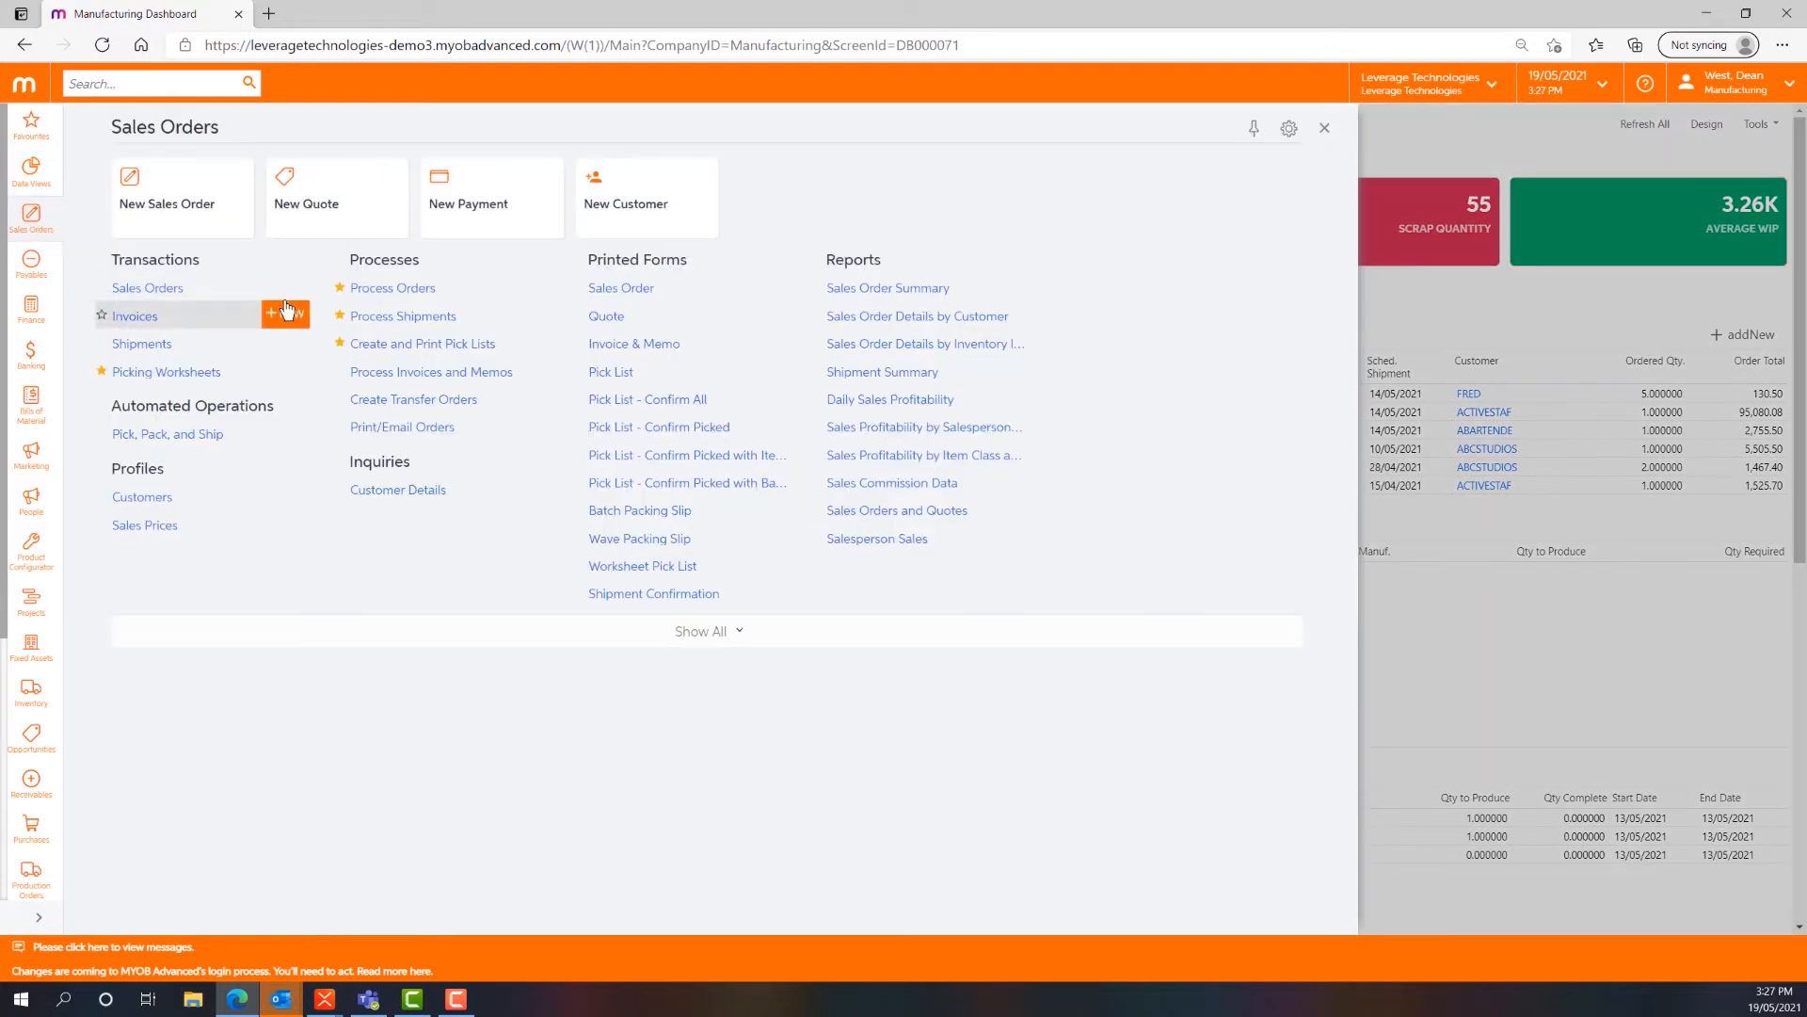
left_click(267, 288)
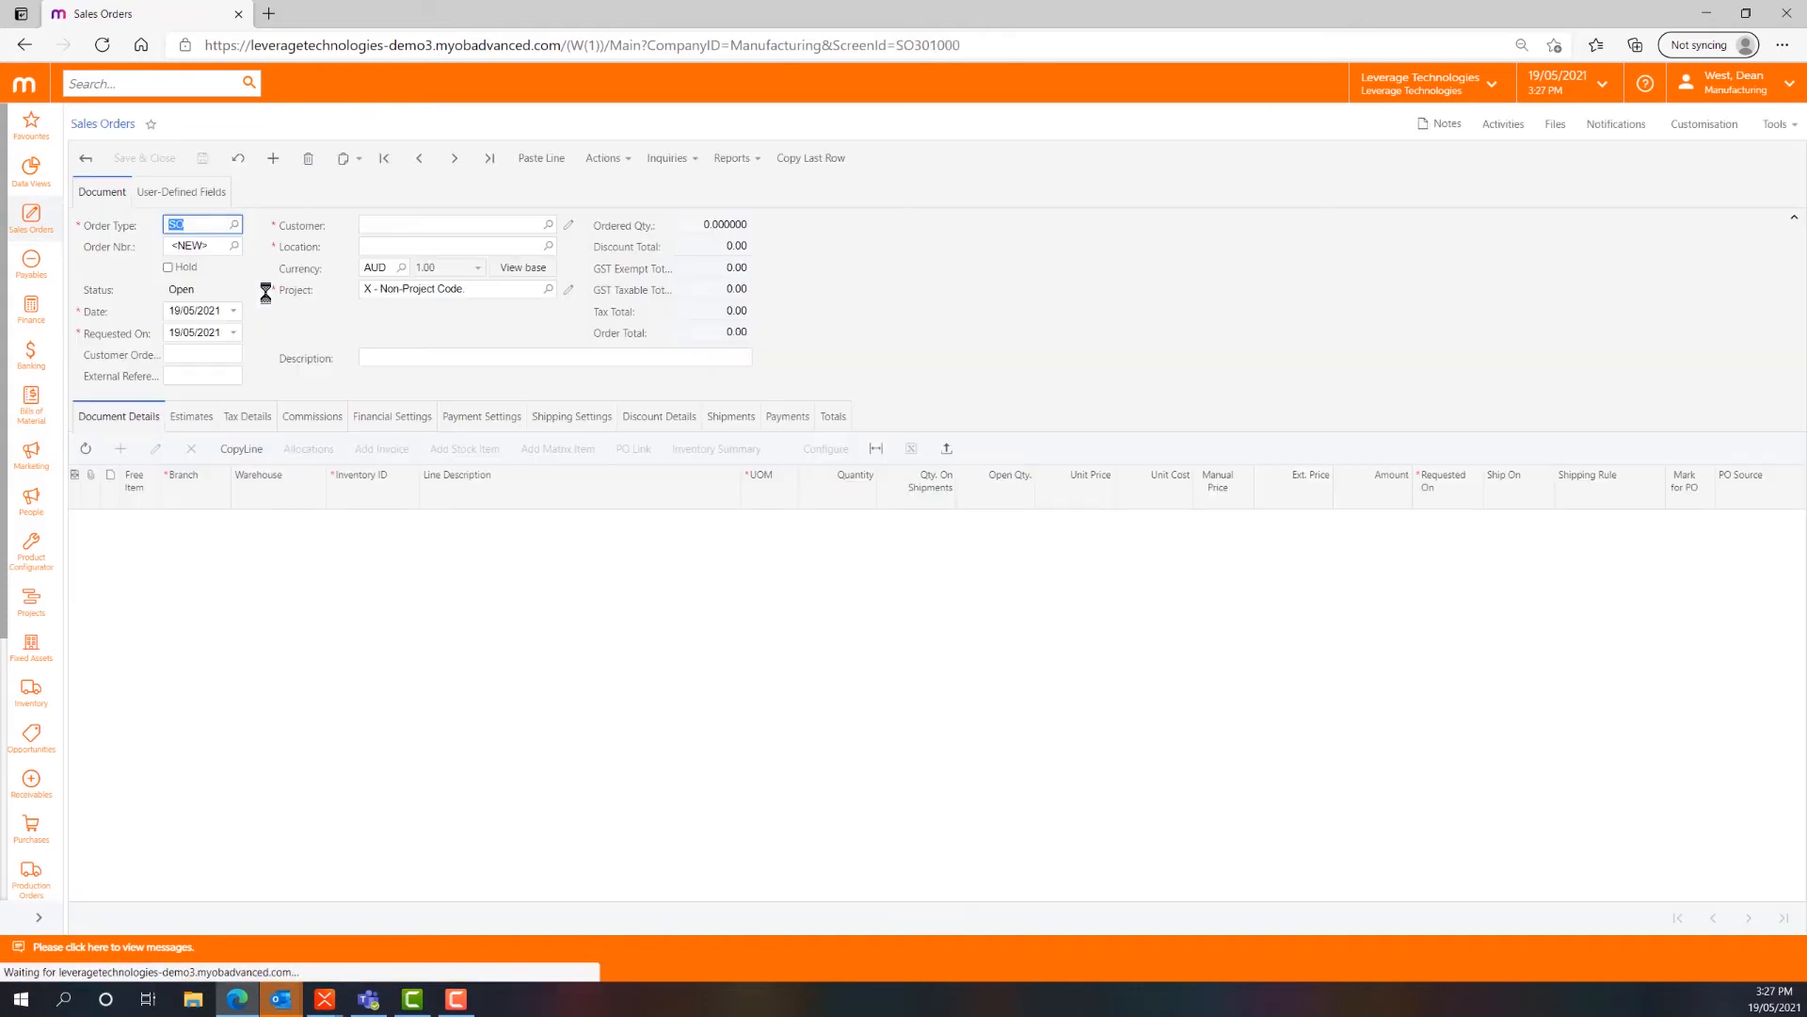
left_click(404, 229)
type("abc")
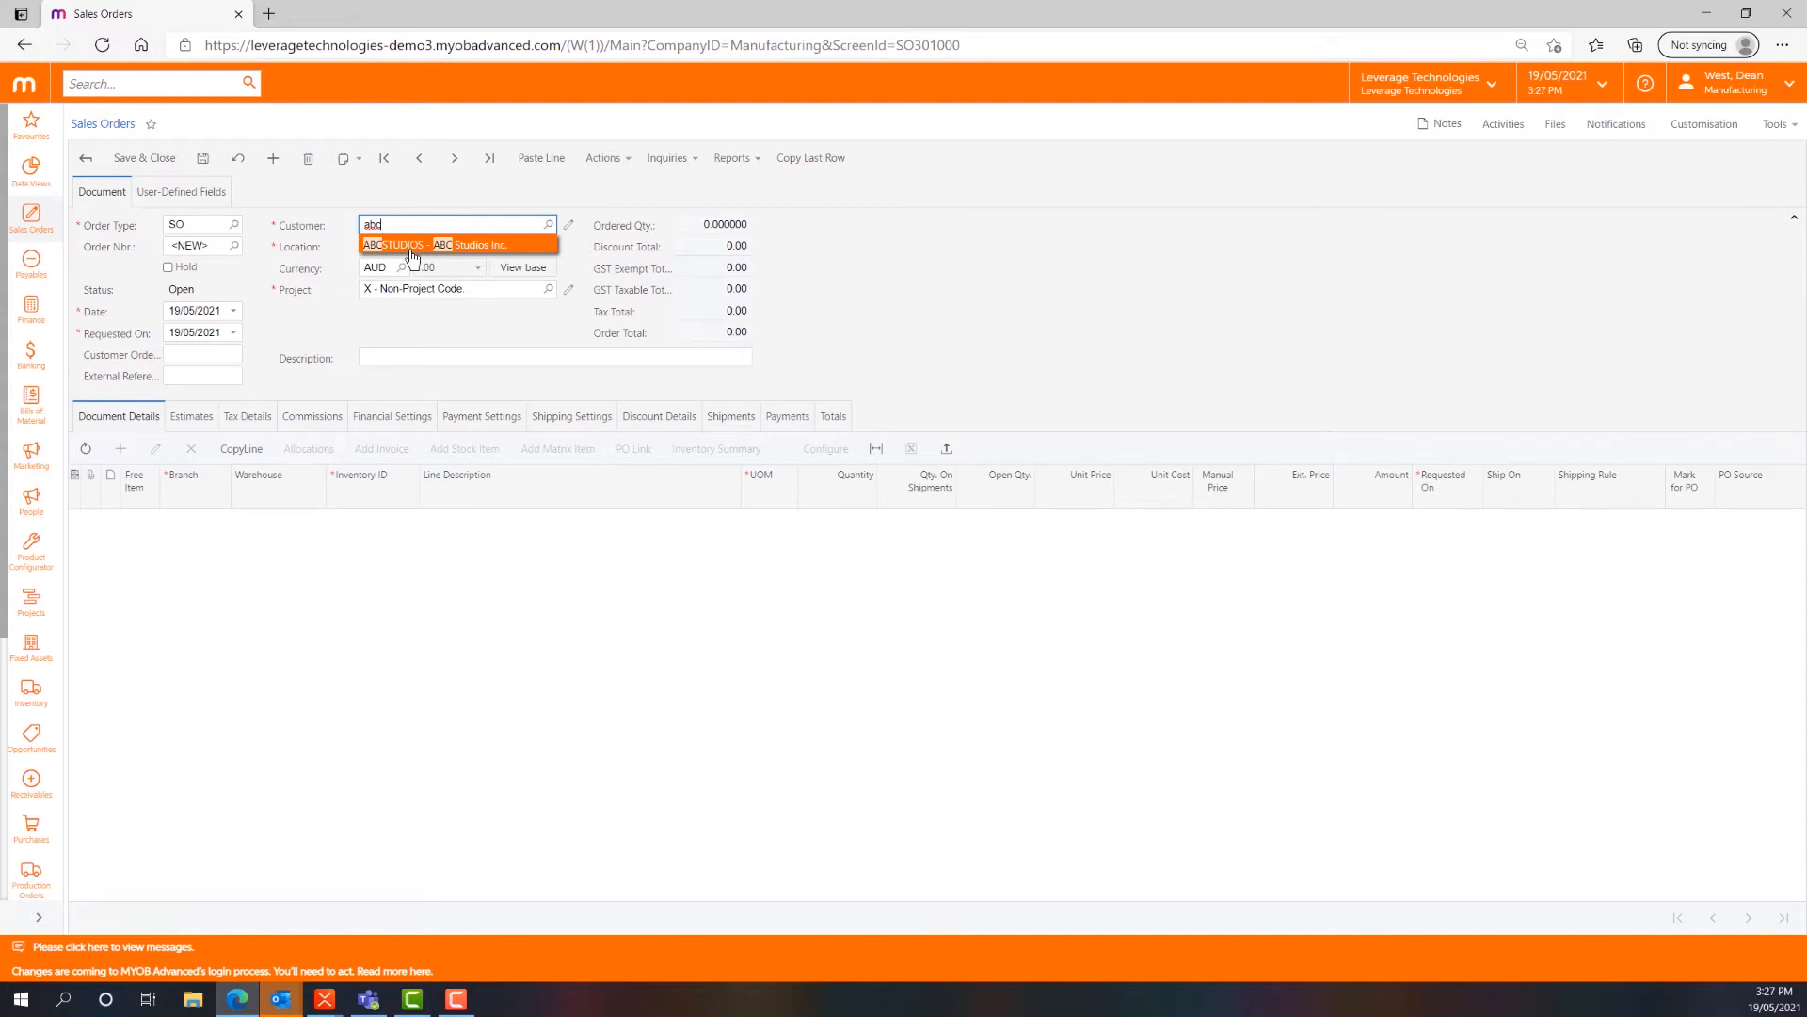
left_click(411, 247)
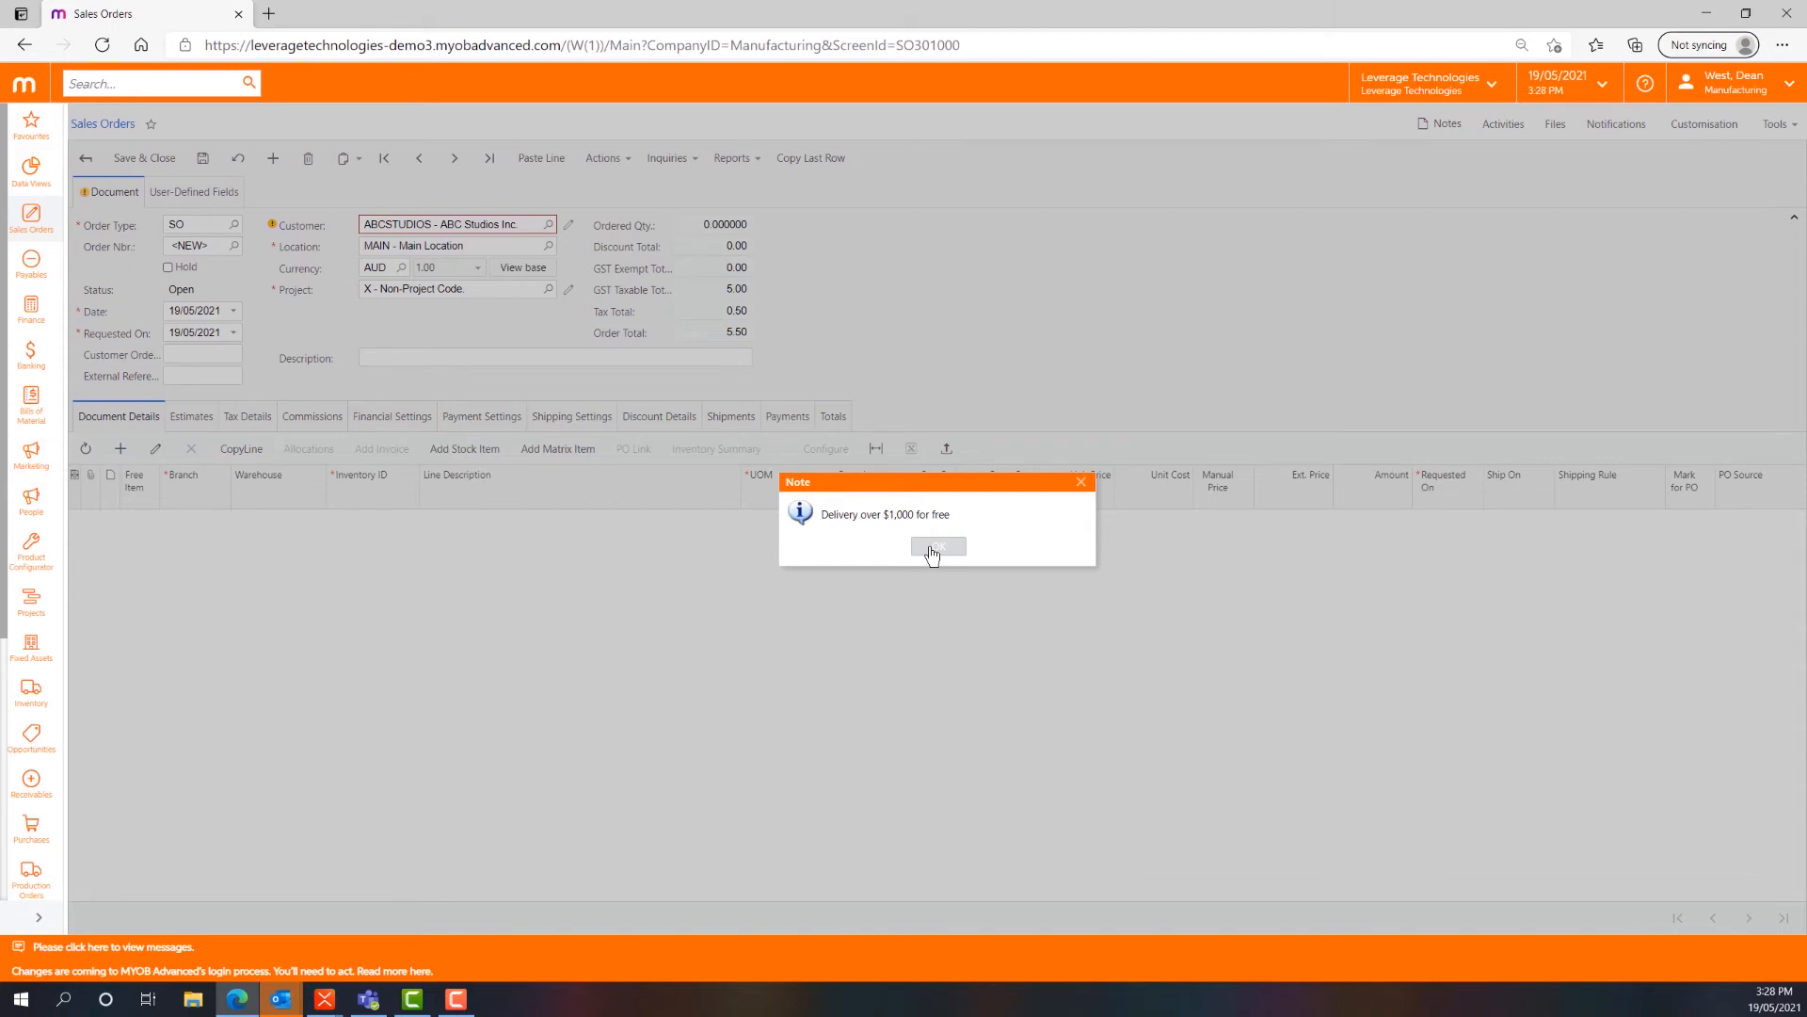
left_click(932, 552)
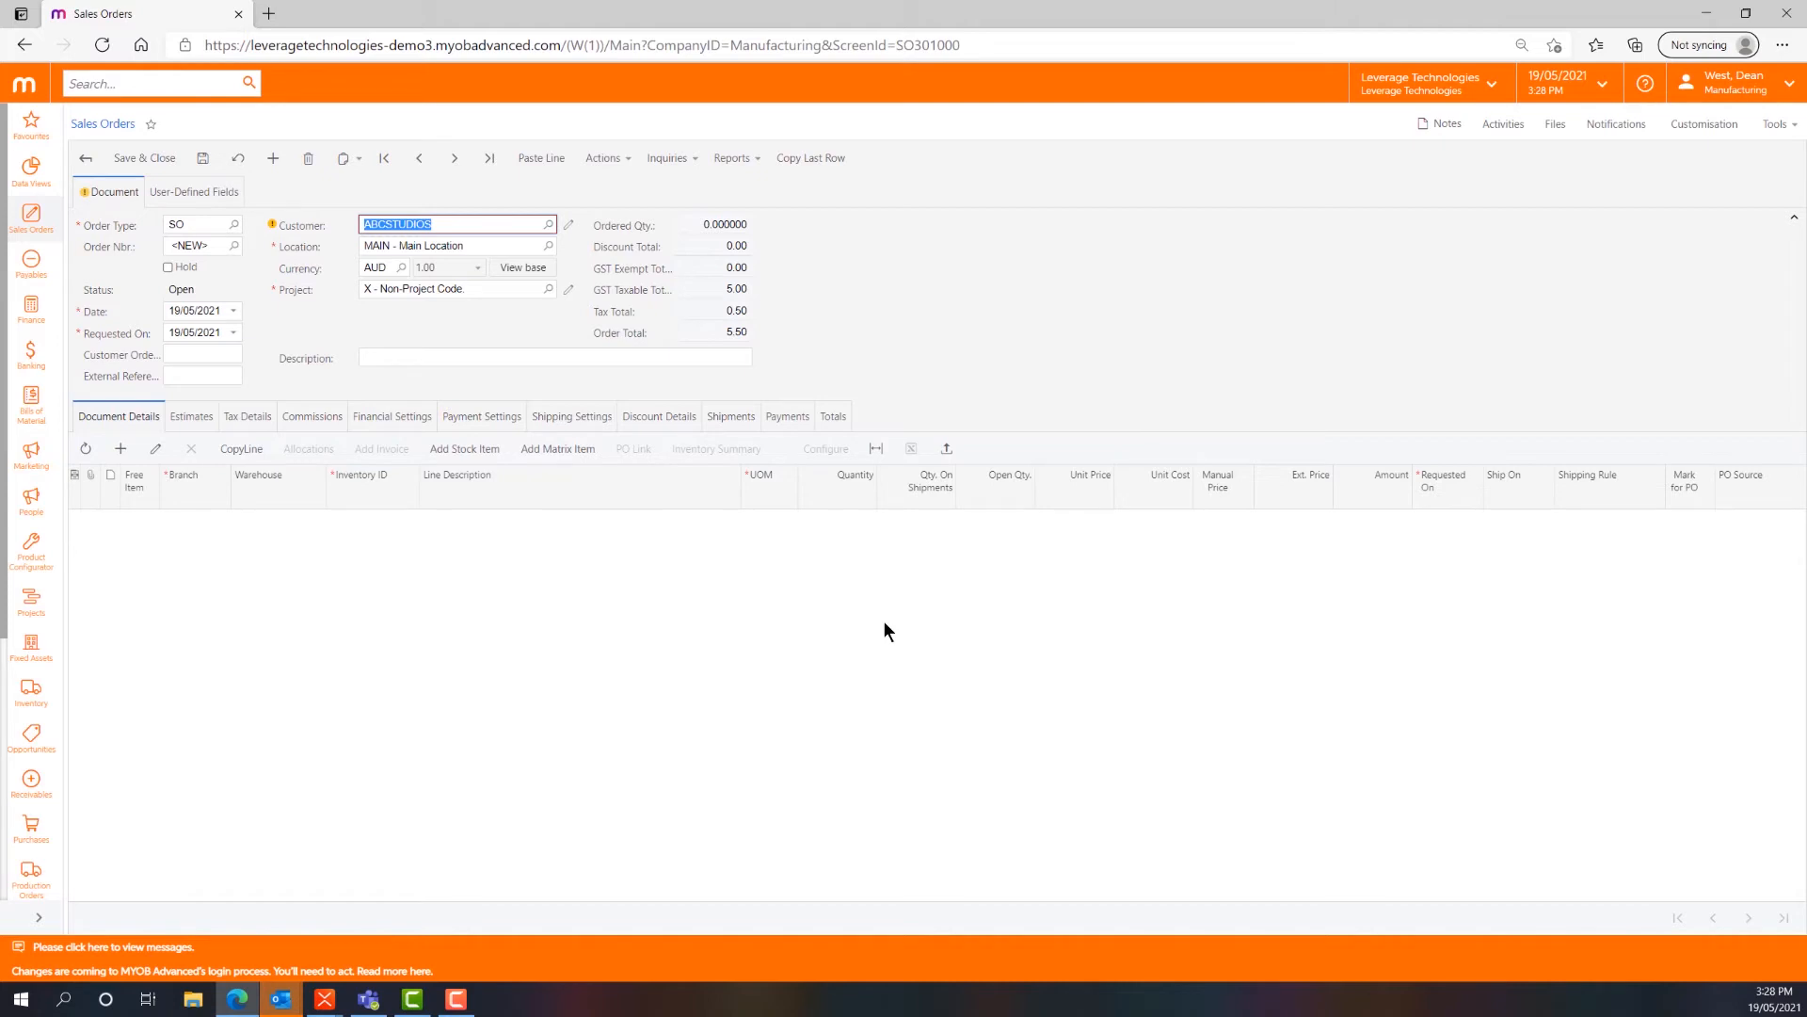
- Enter the customer order number on the new sales order and save it
left_click(207, 356)
type("new")
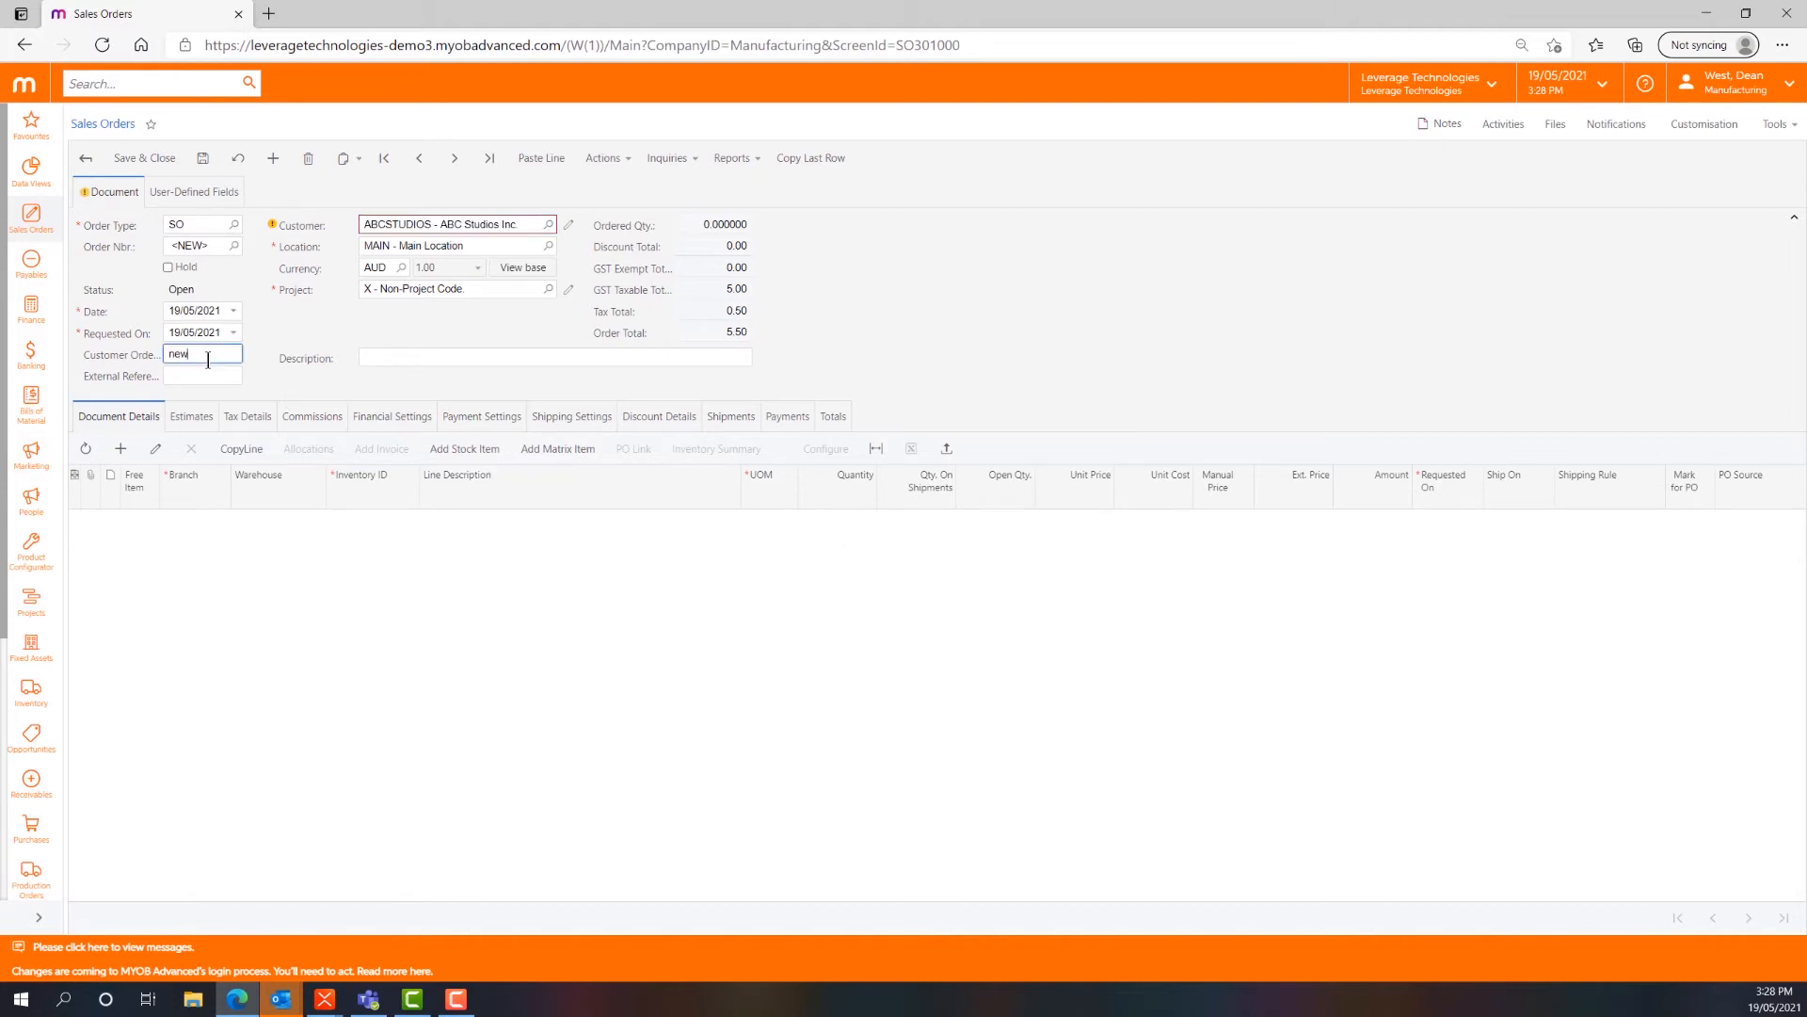
key("BackSpace")
key("BackSpace")
key("BackSpace")
type("12345")
left_click(203, 158)
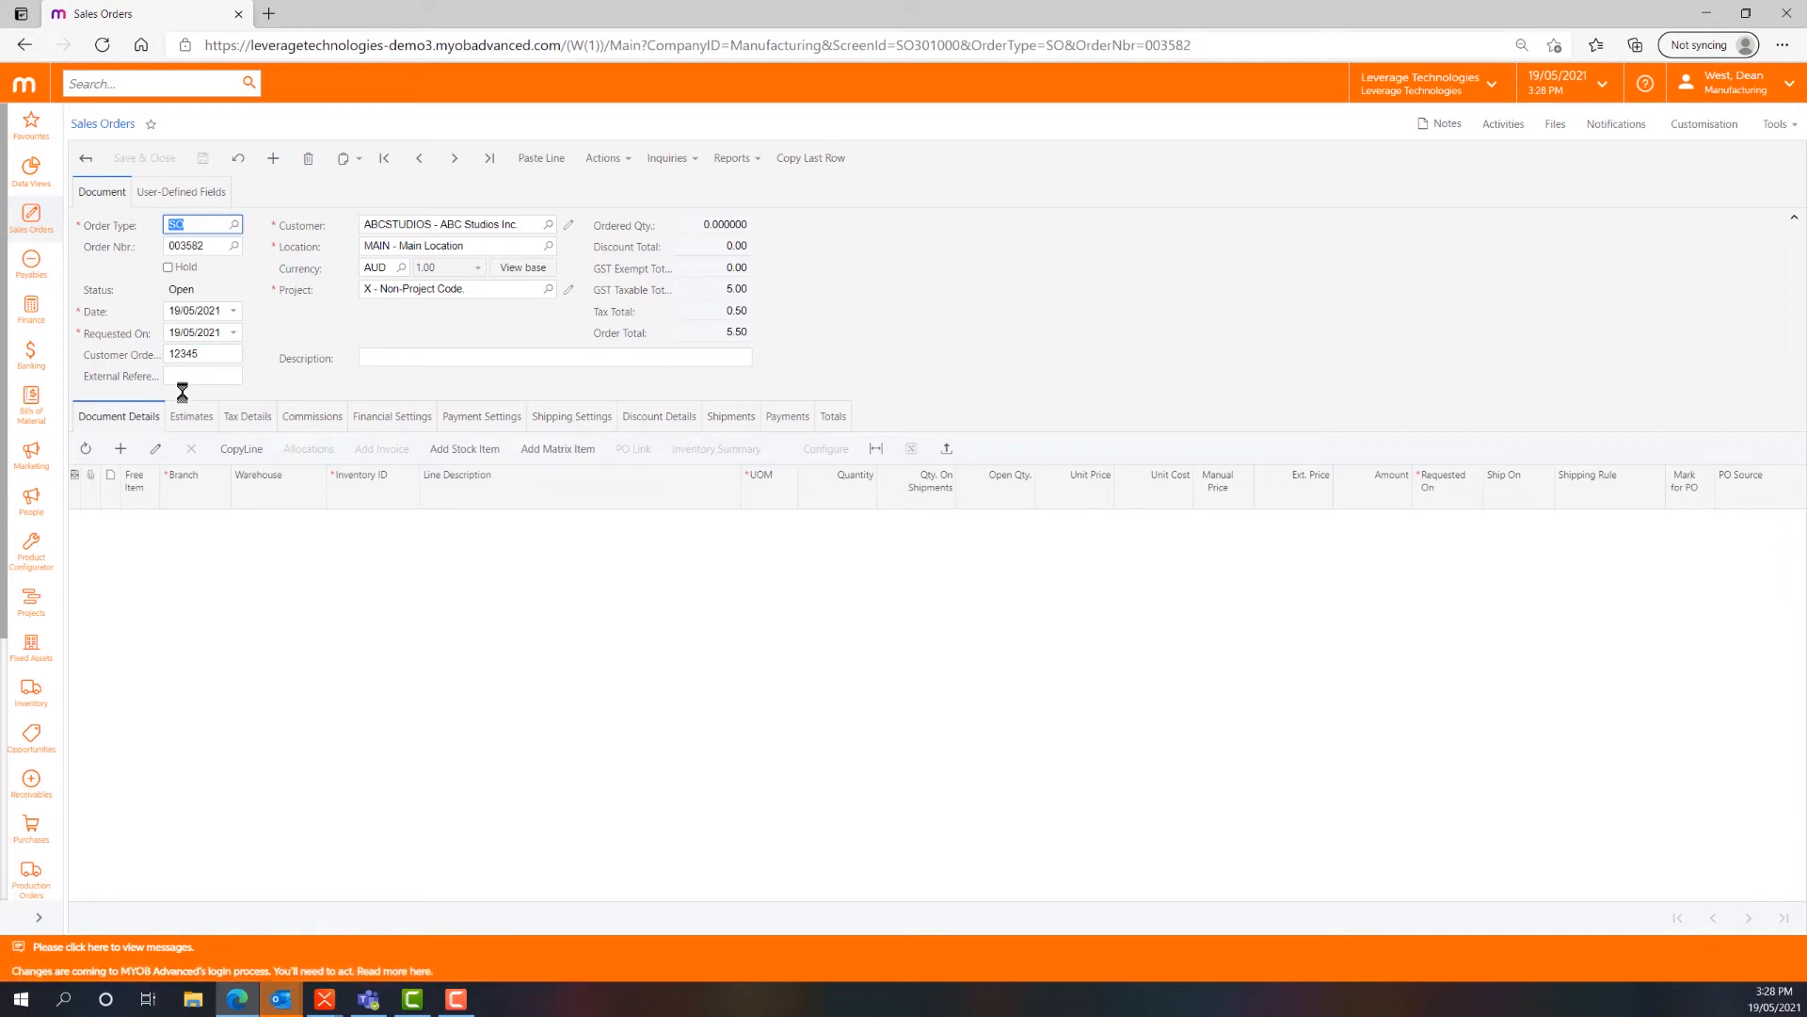
- Add a line to the sales order for inventory item MASTIC20KG under branch MAIN1
left_click(122, 449)
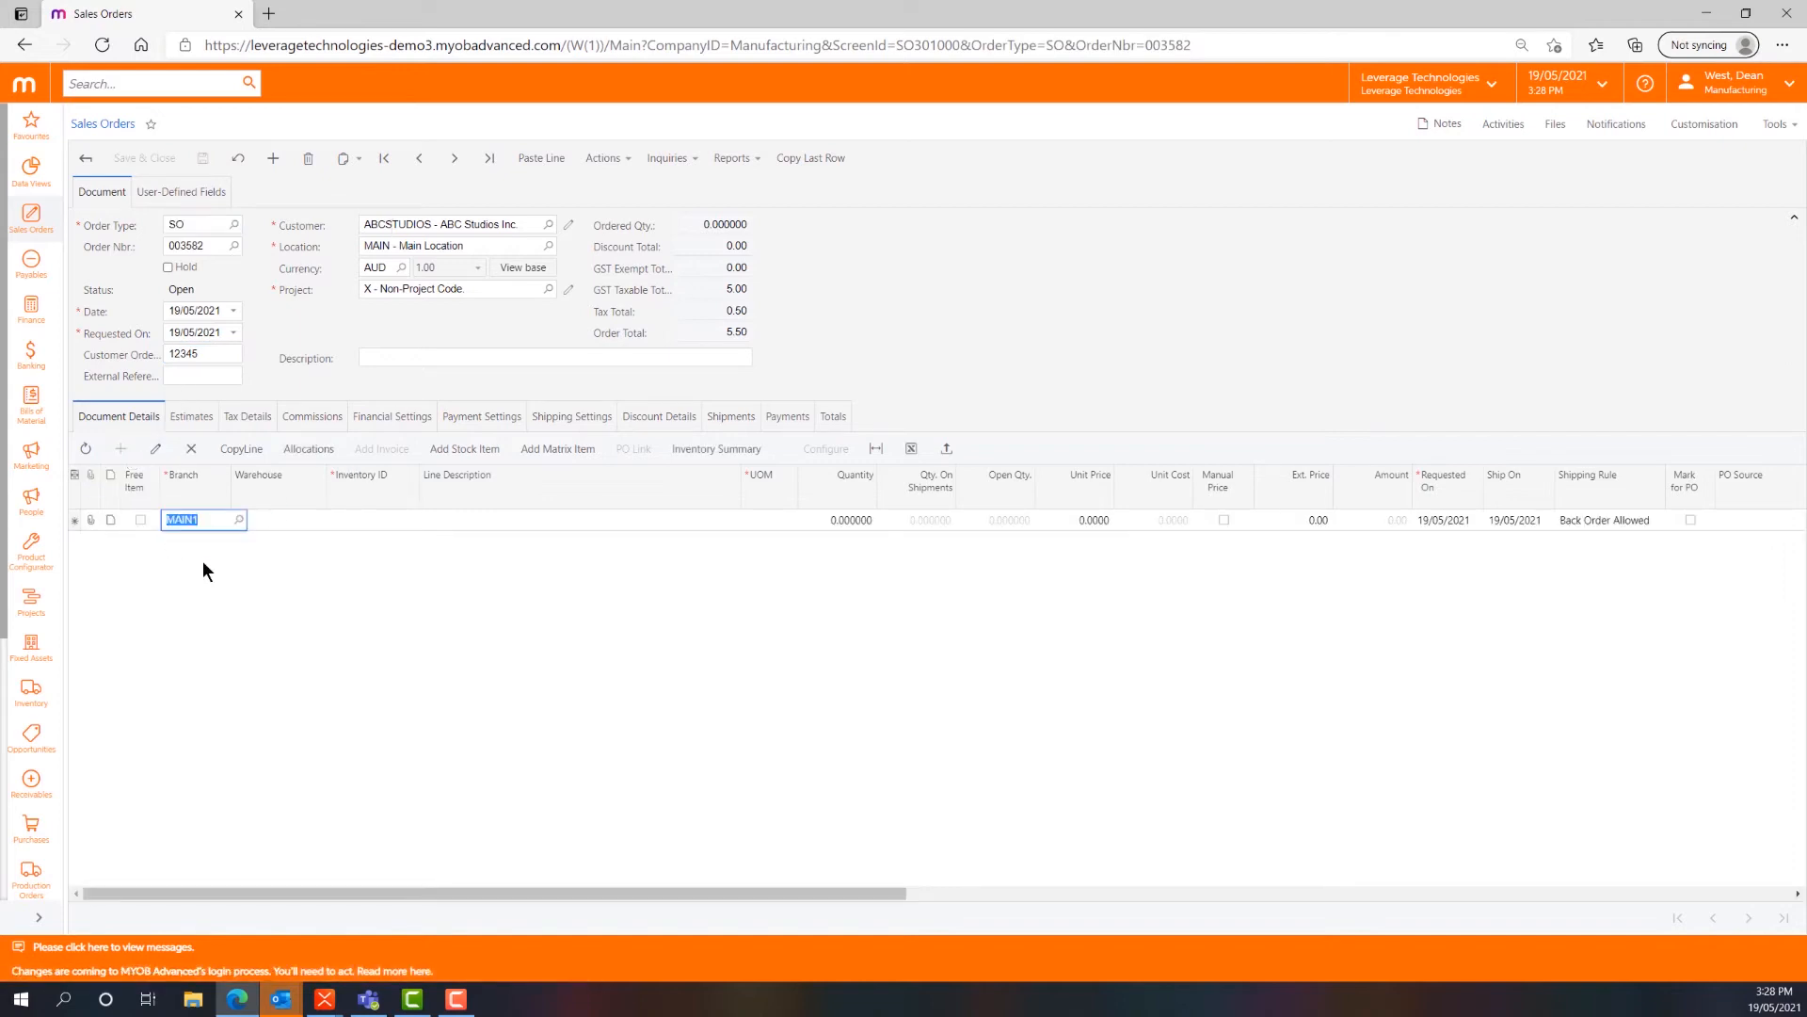
key("Tab")
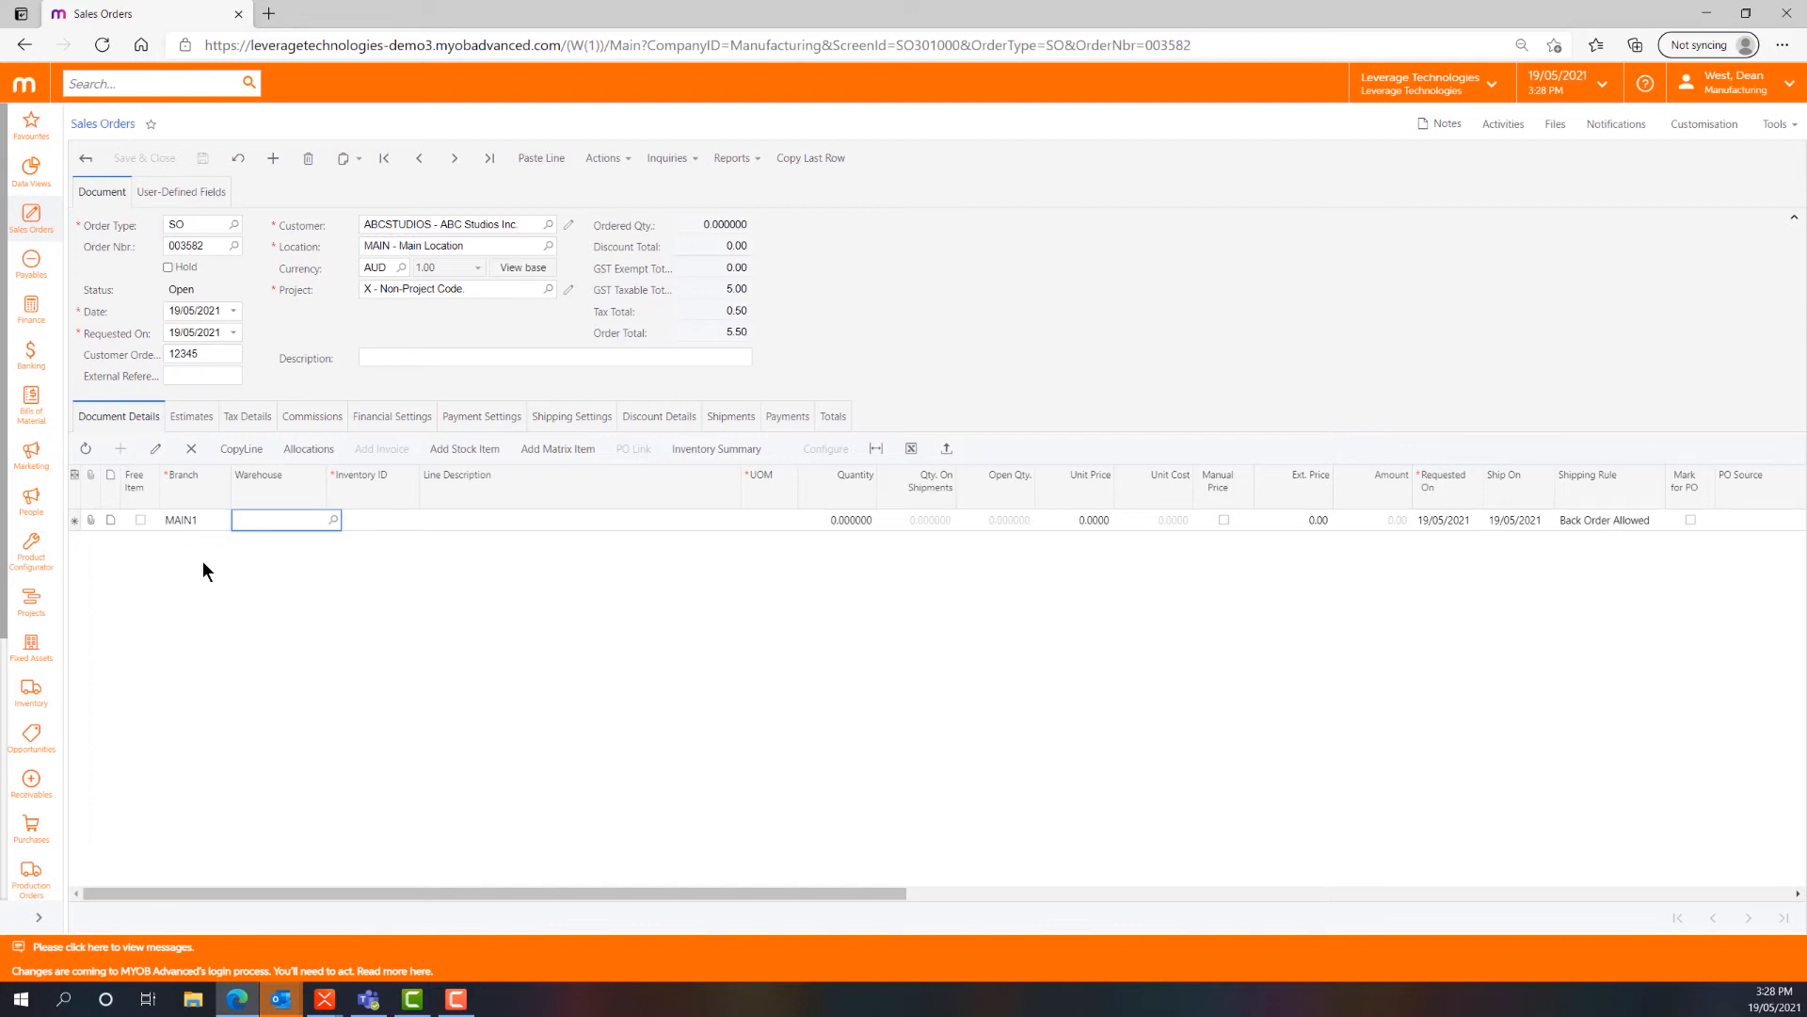
left_click(412, 509)
left_click(554, 563)
left_click(356, 523)
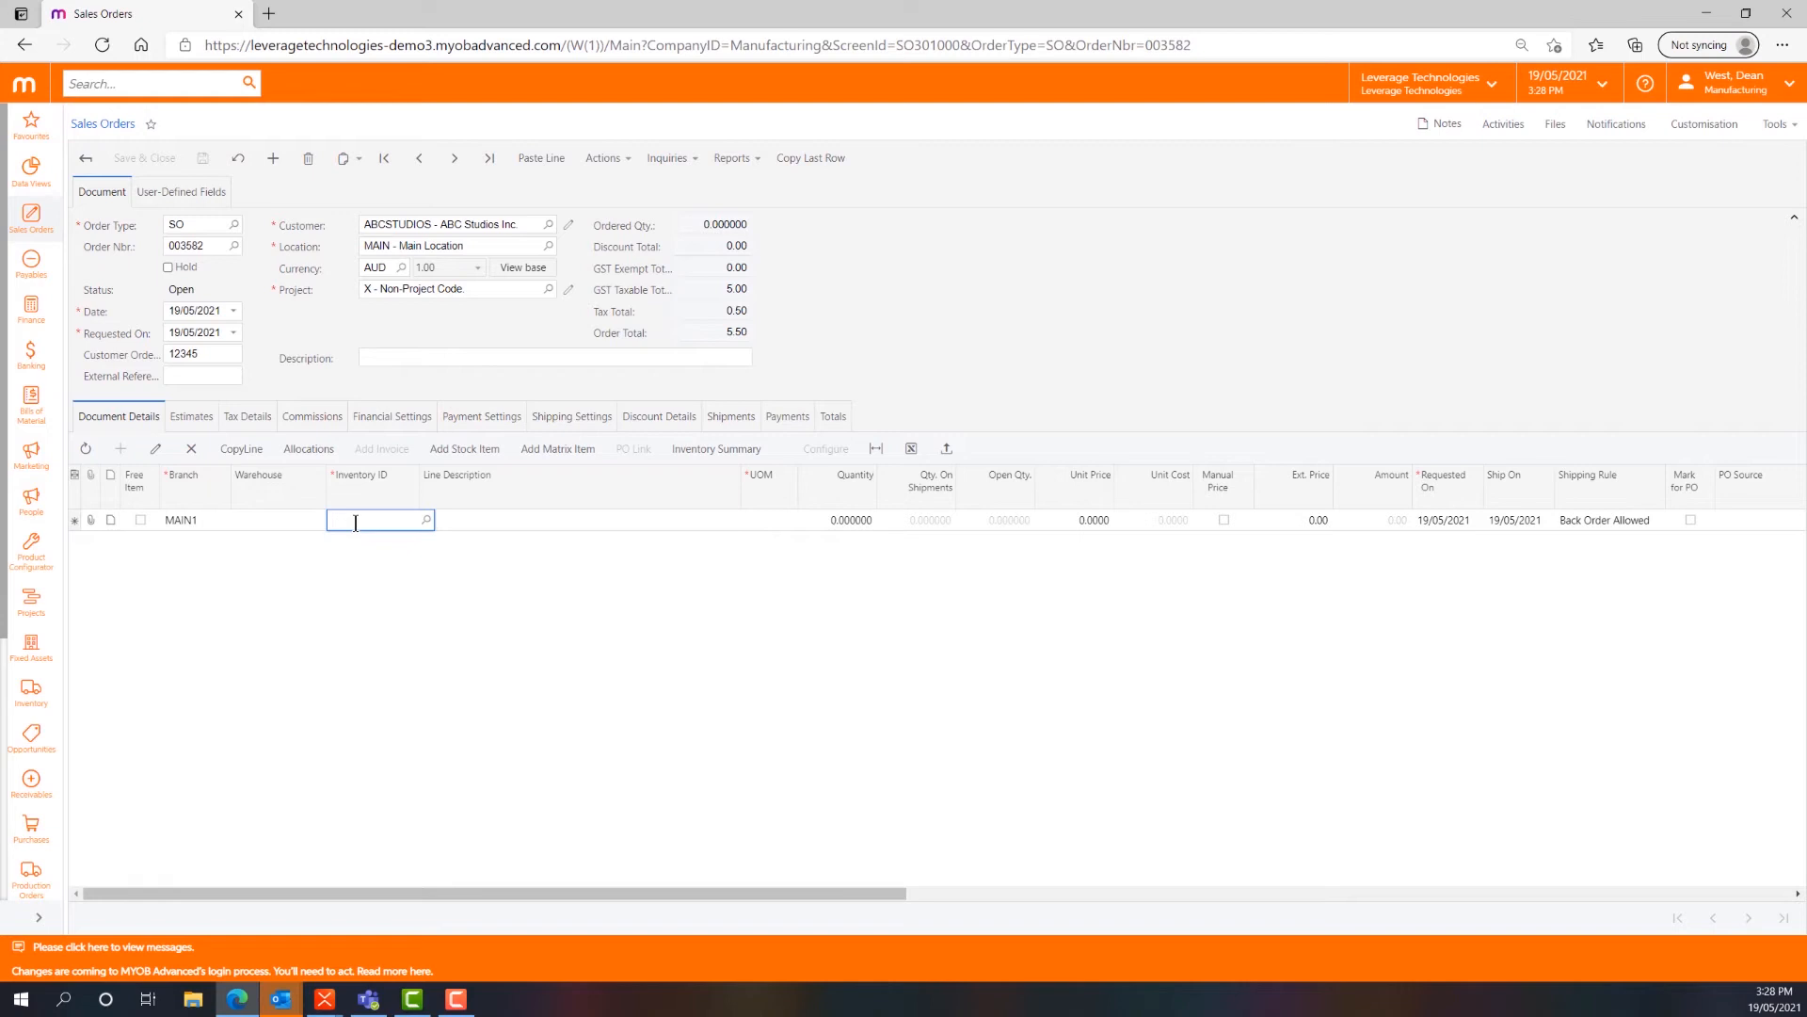
type("mat")
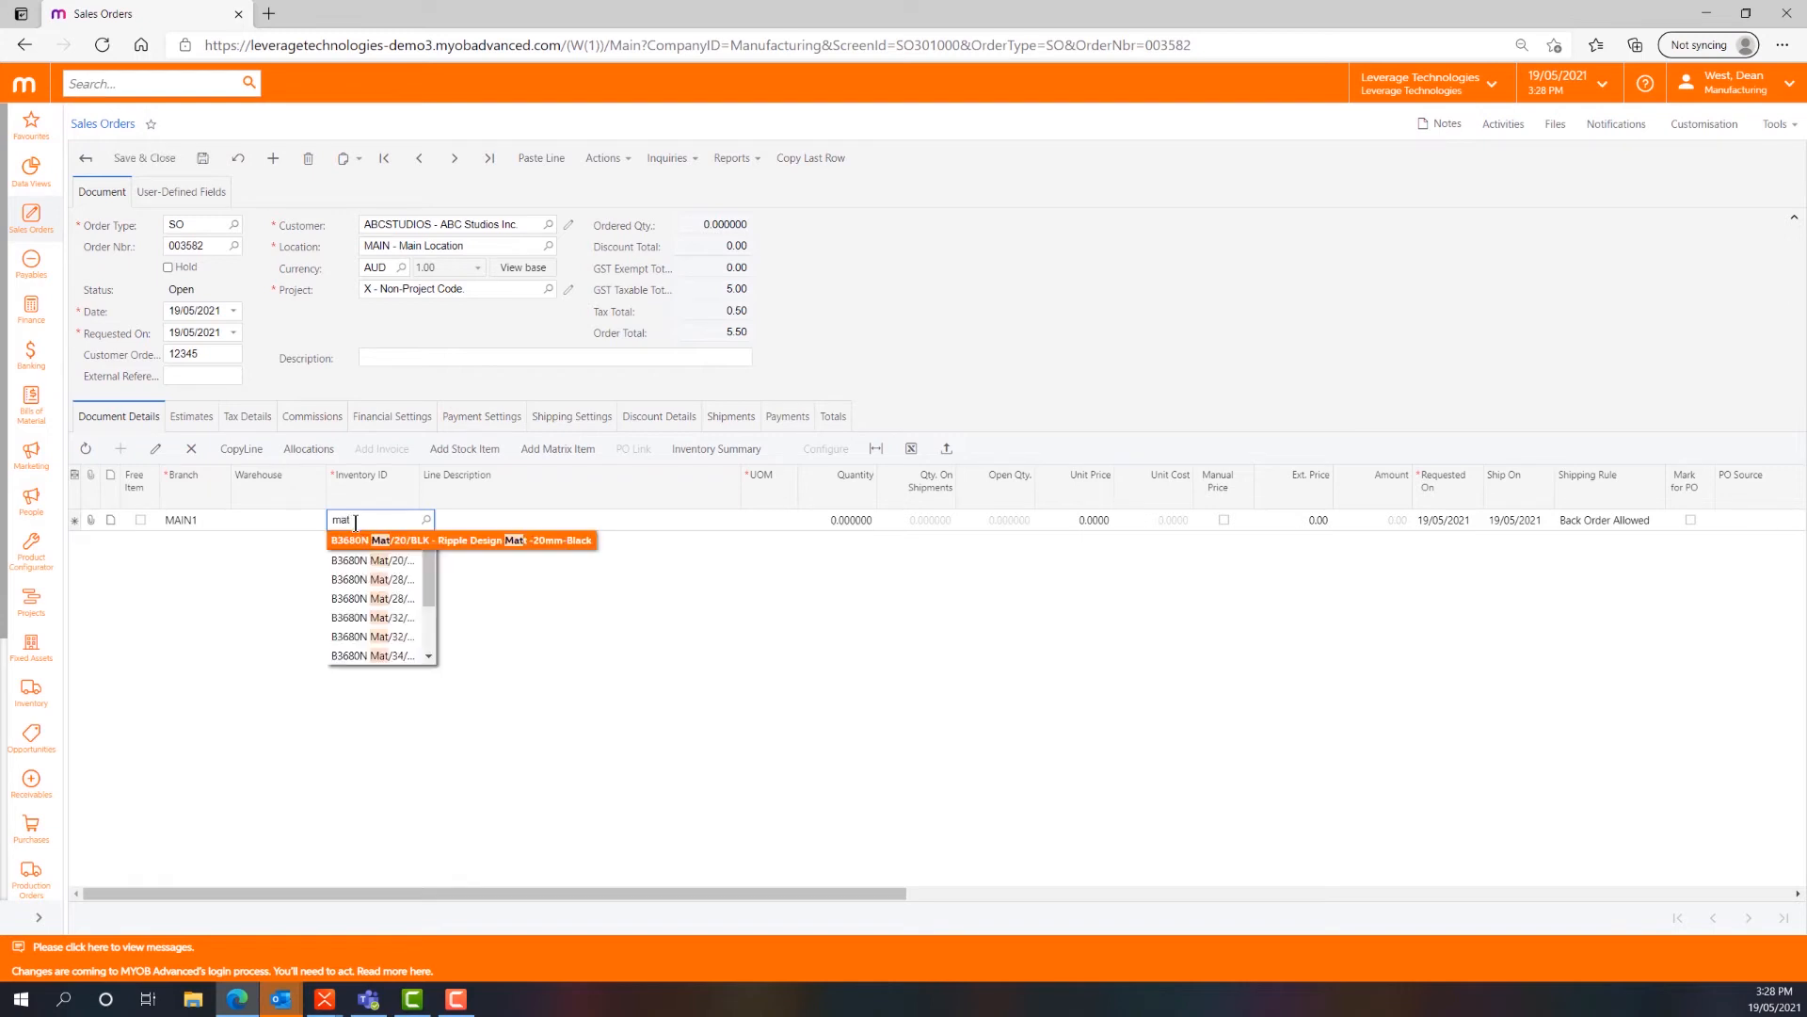
key("BackSpace")
type("stic")
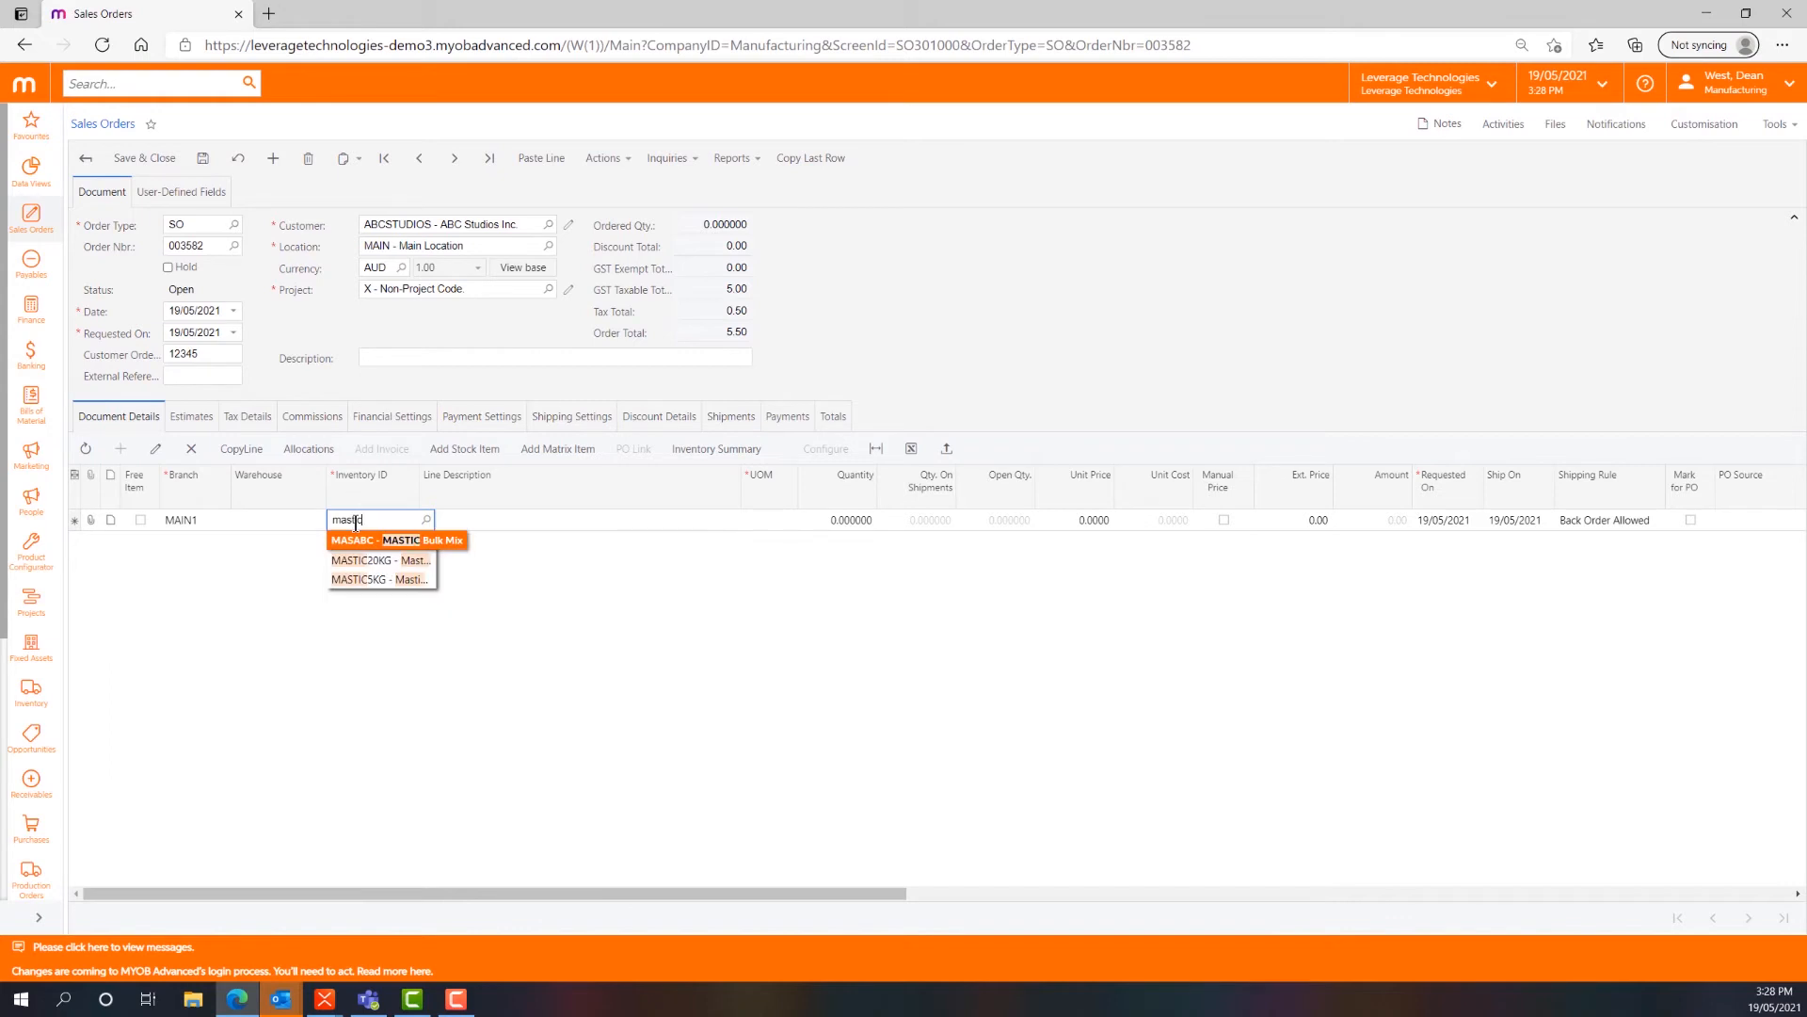
key("Down")
key("Tab")
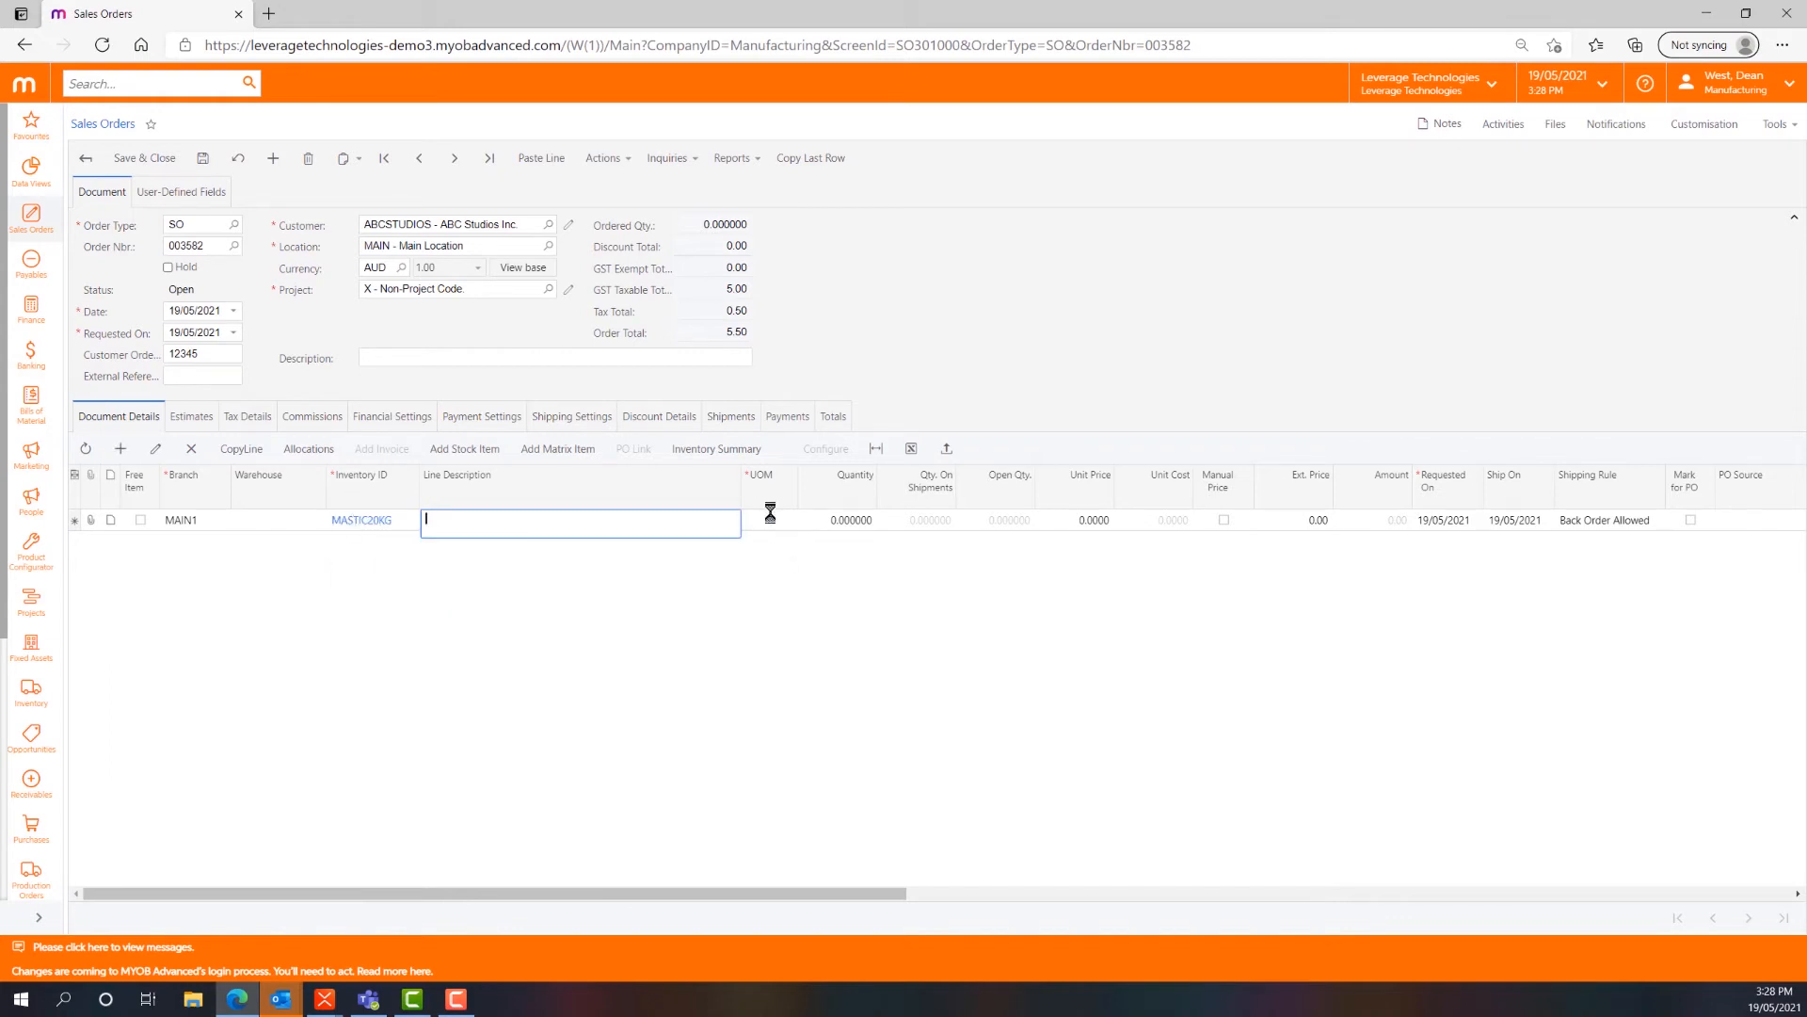
- Set the MASTIC20KG line's quantity to 50 and save the sales order
left_click(838, 521)
key("Tab")
key("Tab")
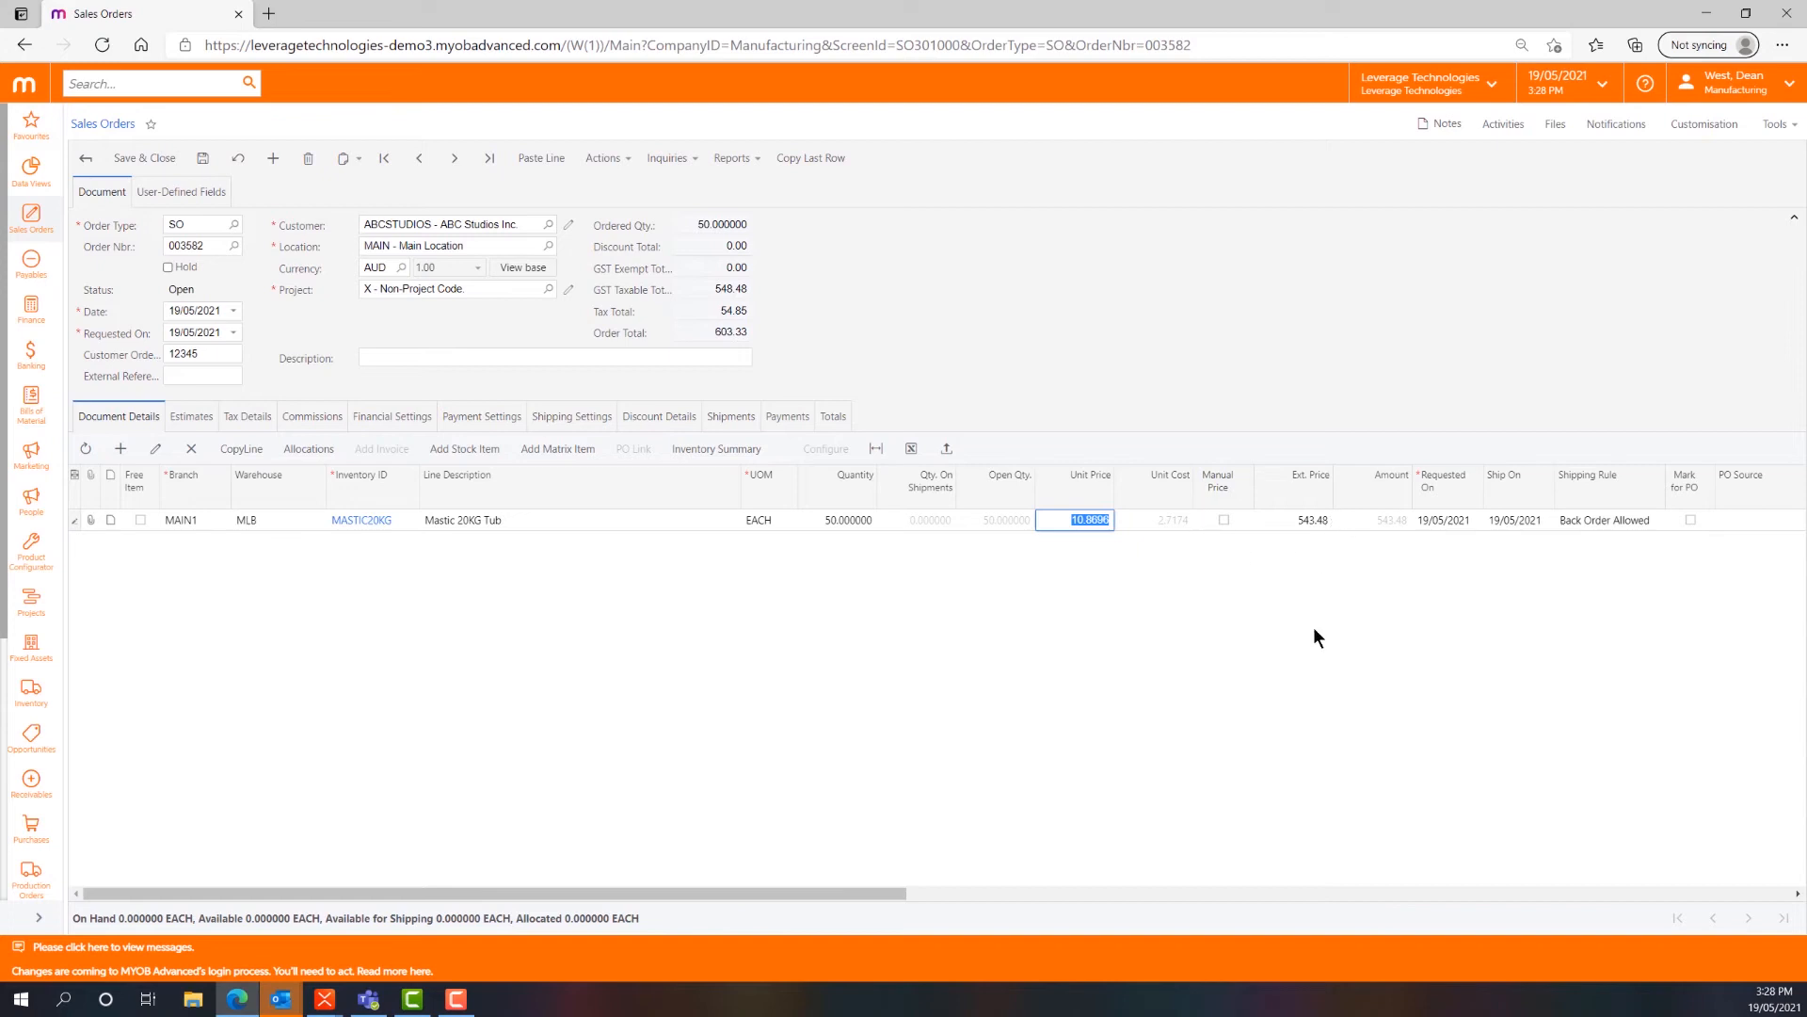
left_click(203, 161)
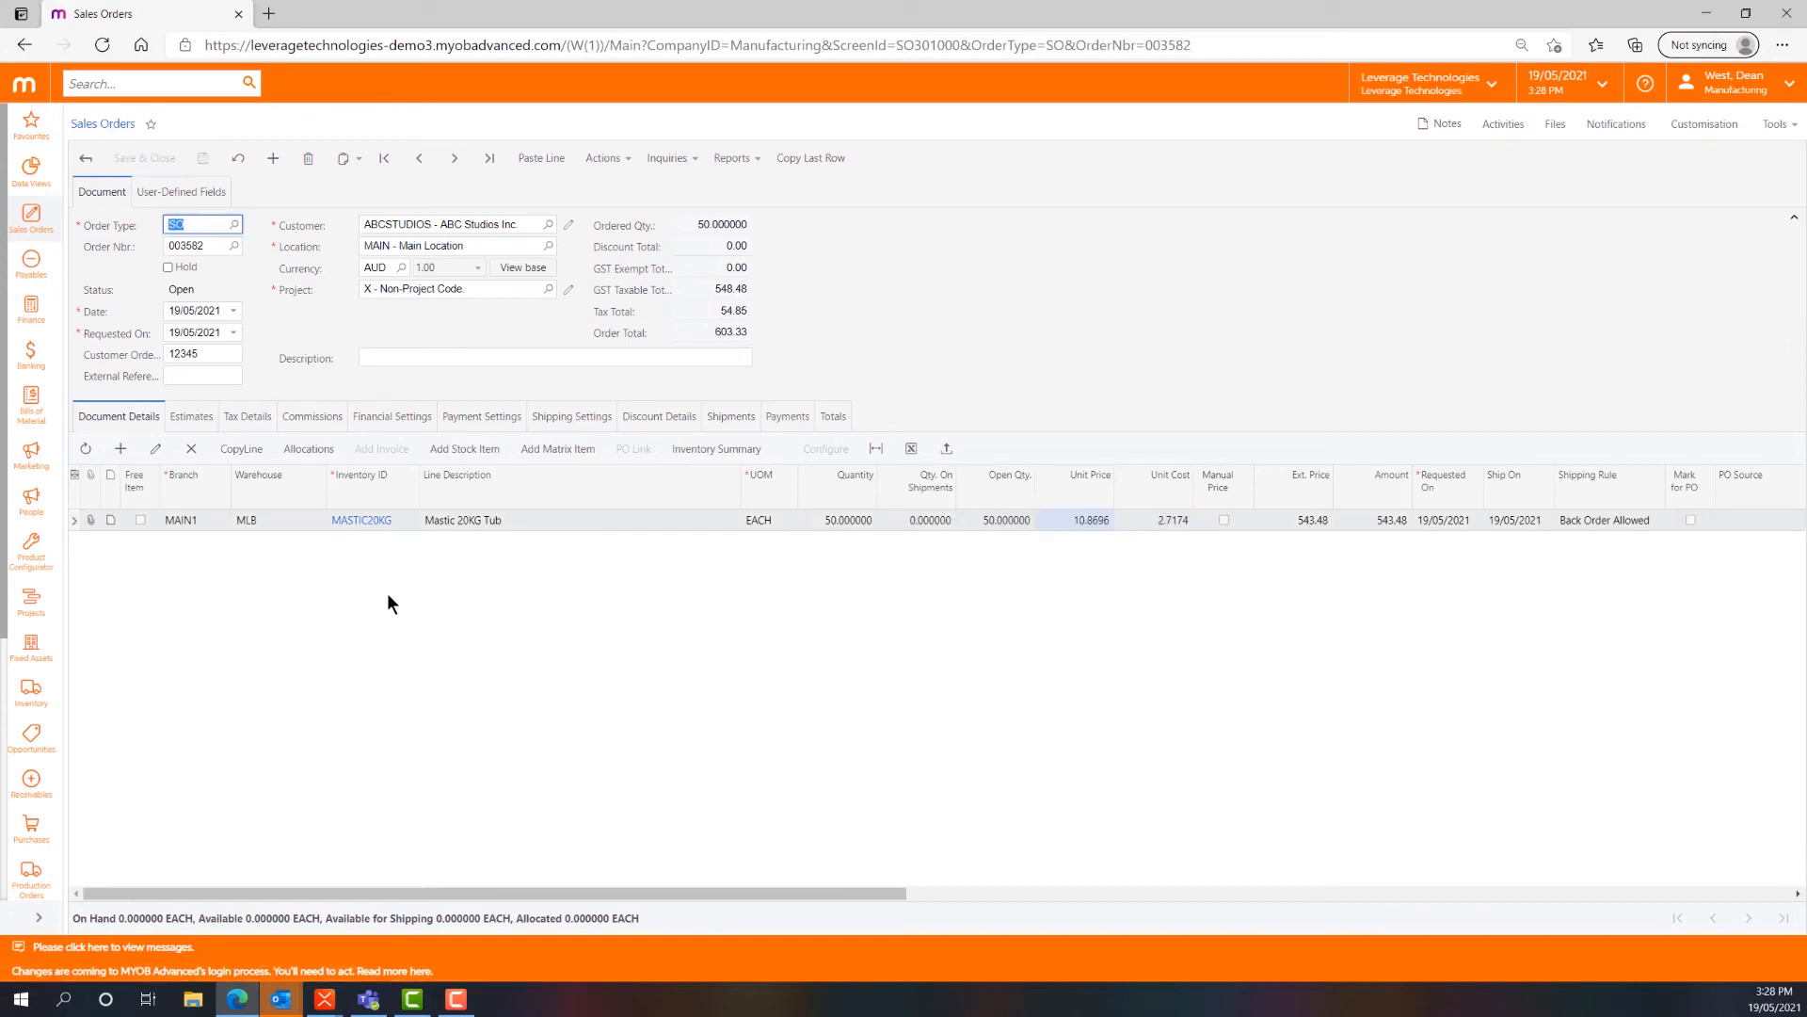
- Check the line's production marking, then create a production order for the MASTIC20KG line from the sales order
left_click_drag(550, 889, 701, 893)
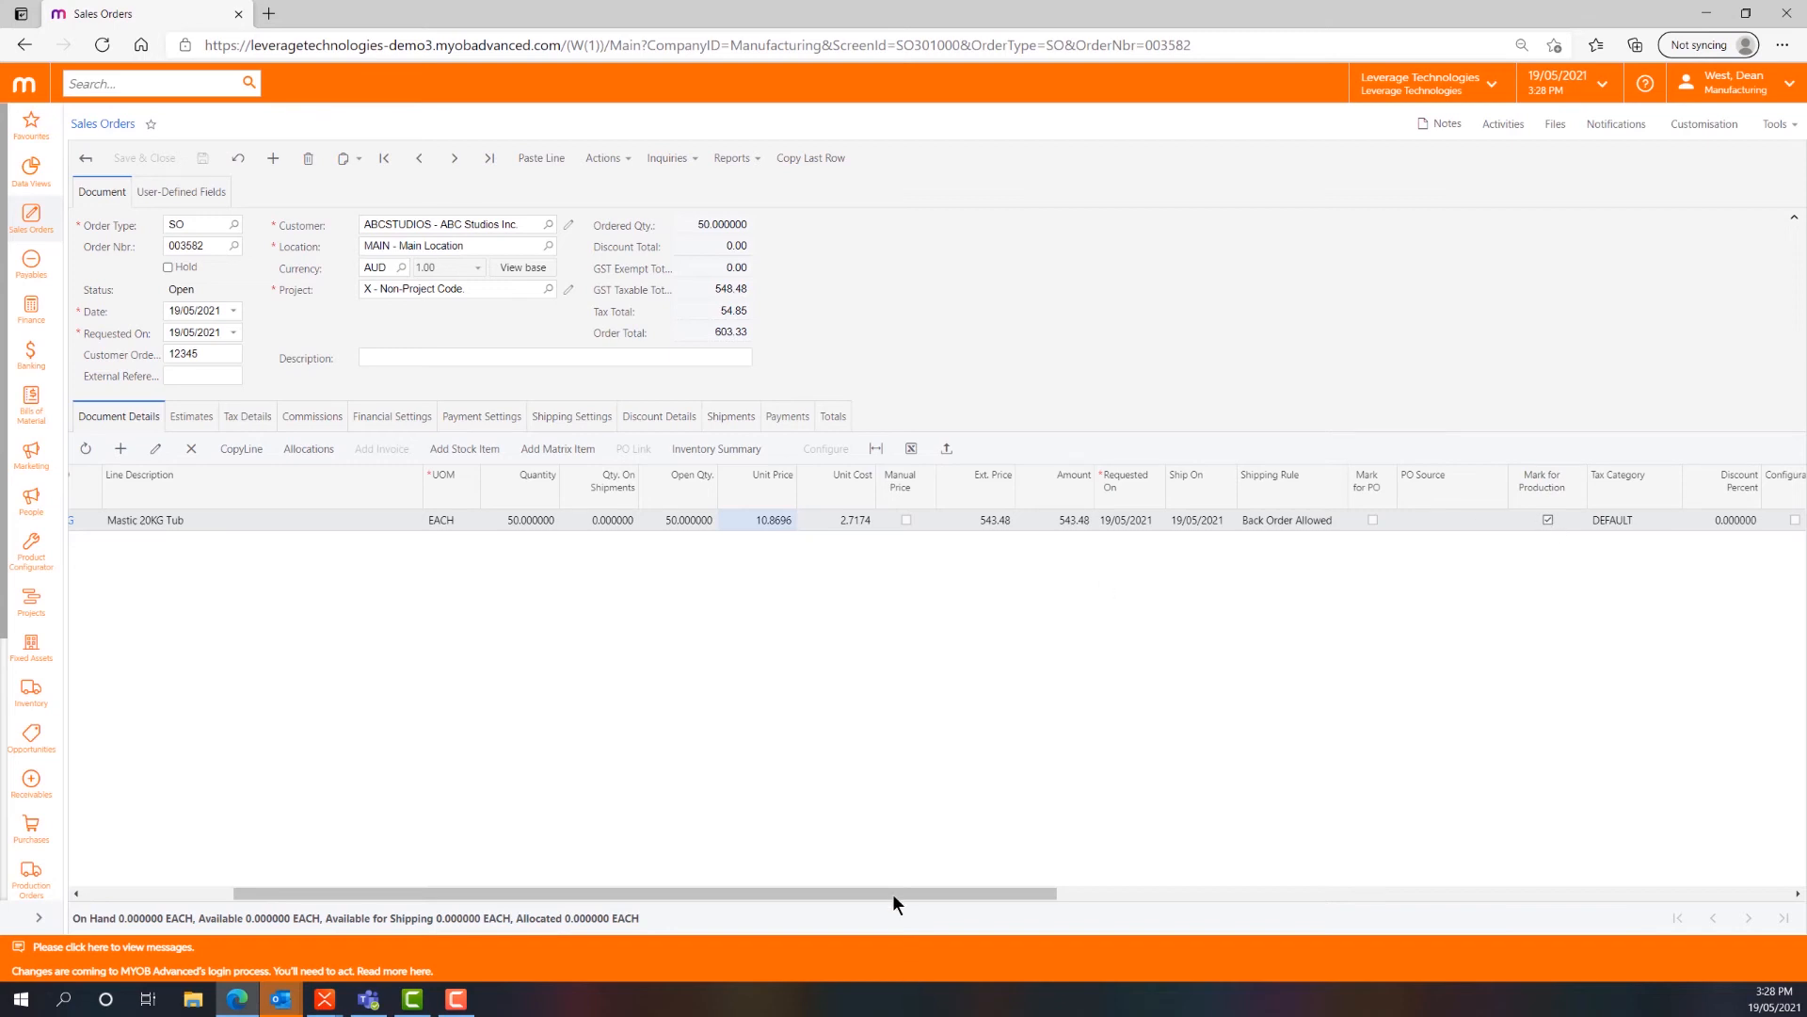
left_click_drag(891, 890, 666, 893)
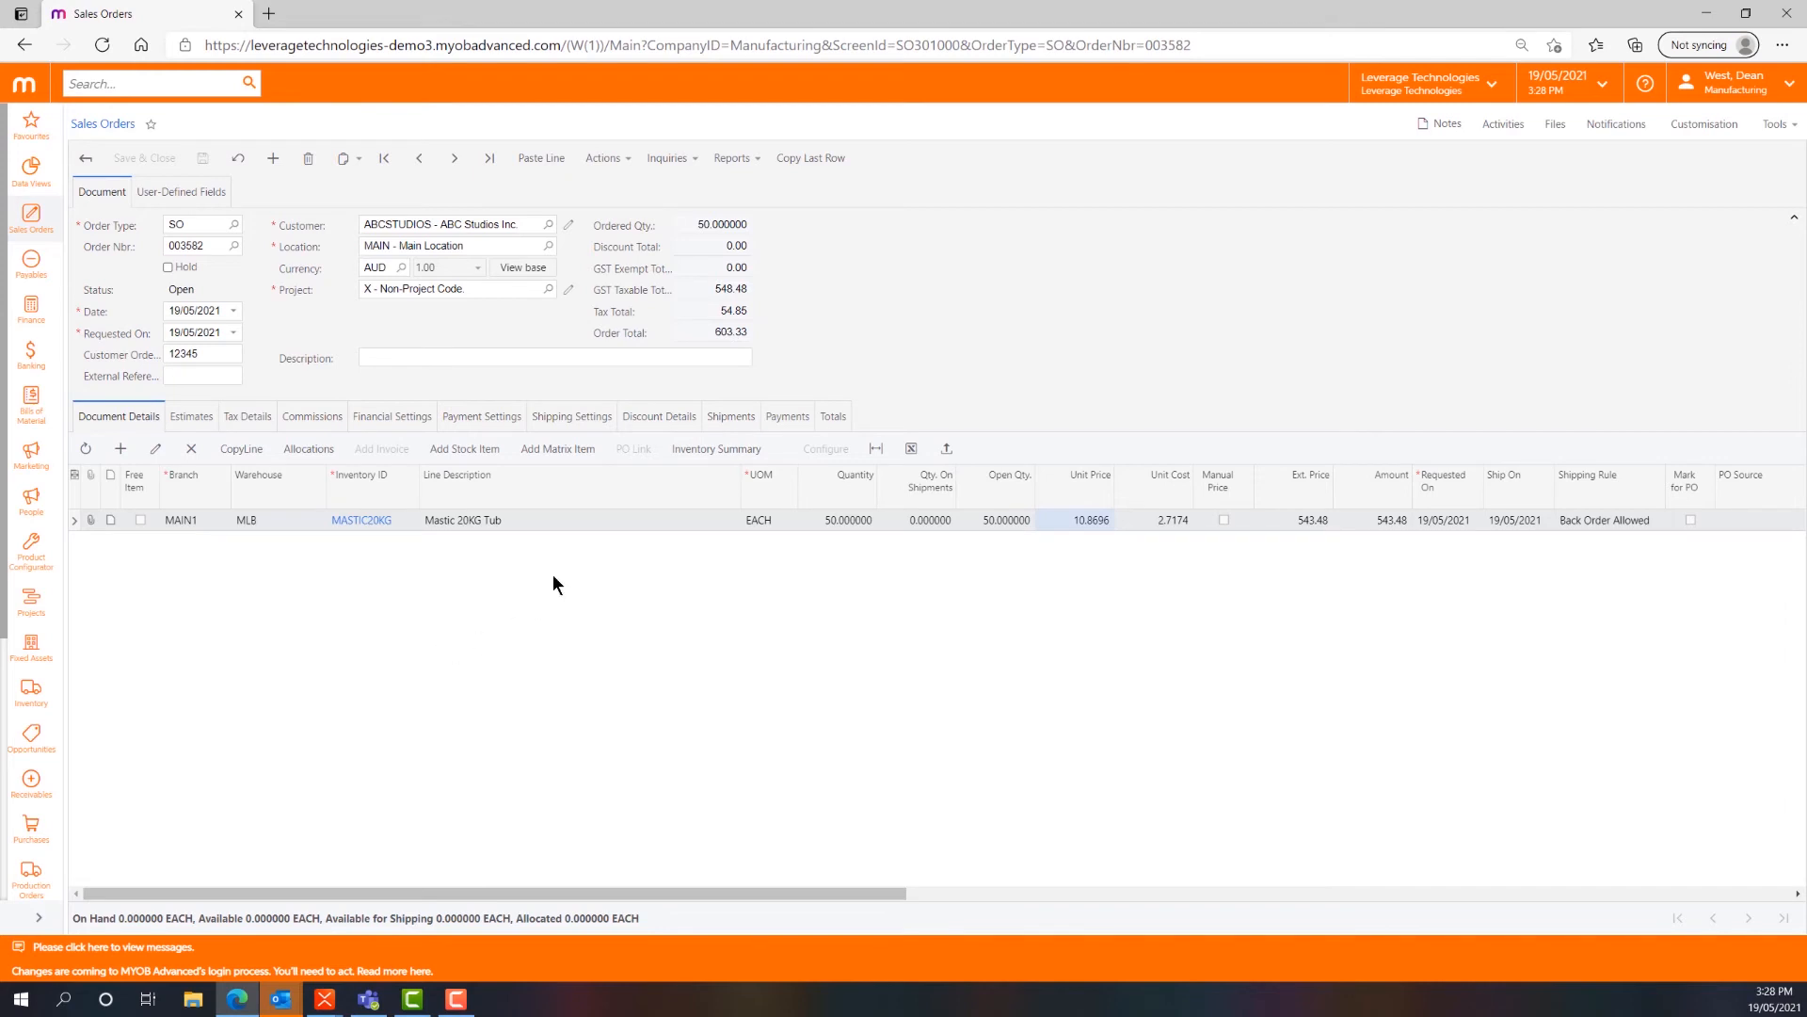
left_click(619, 160)
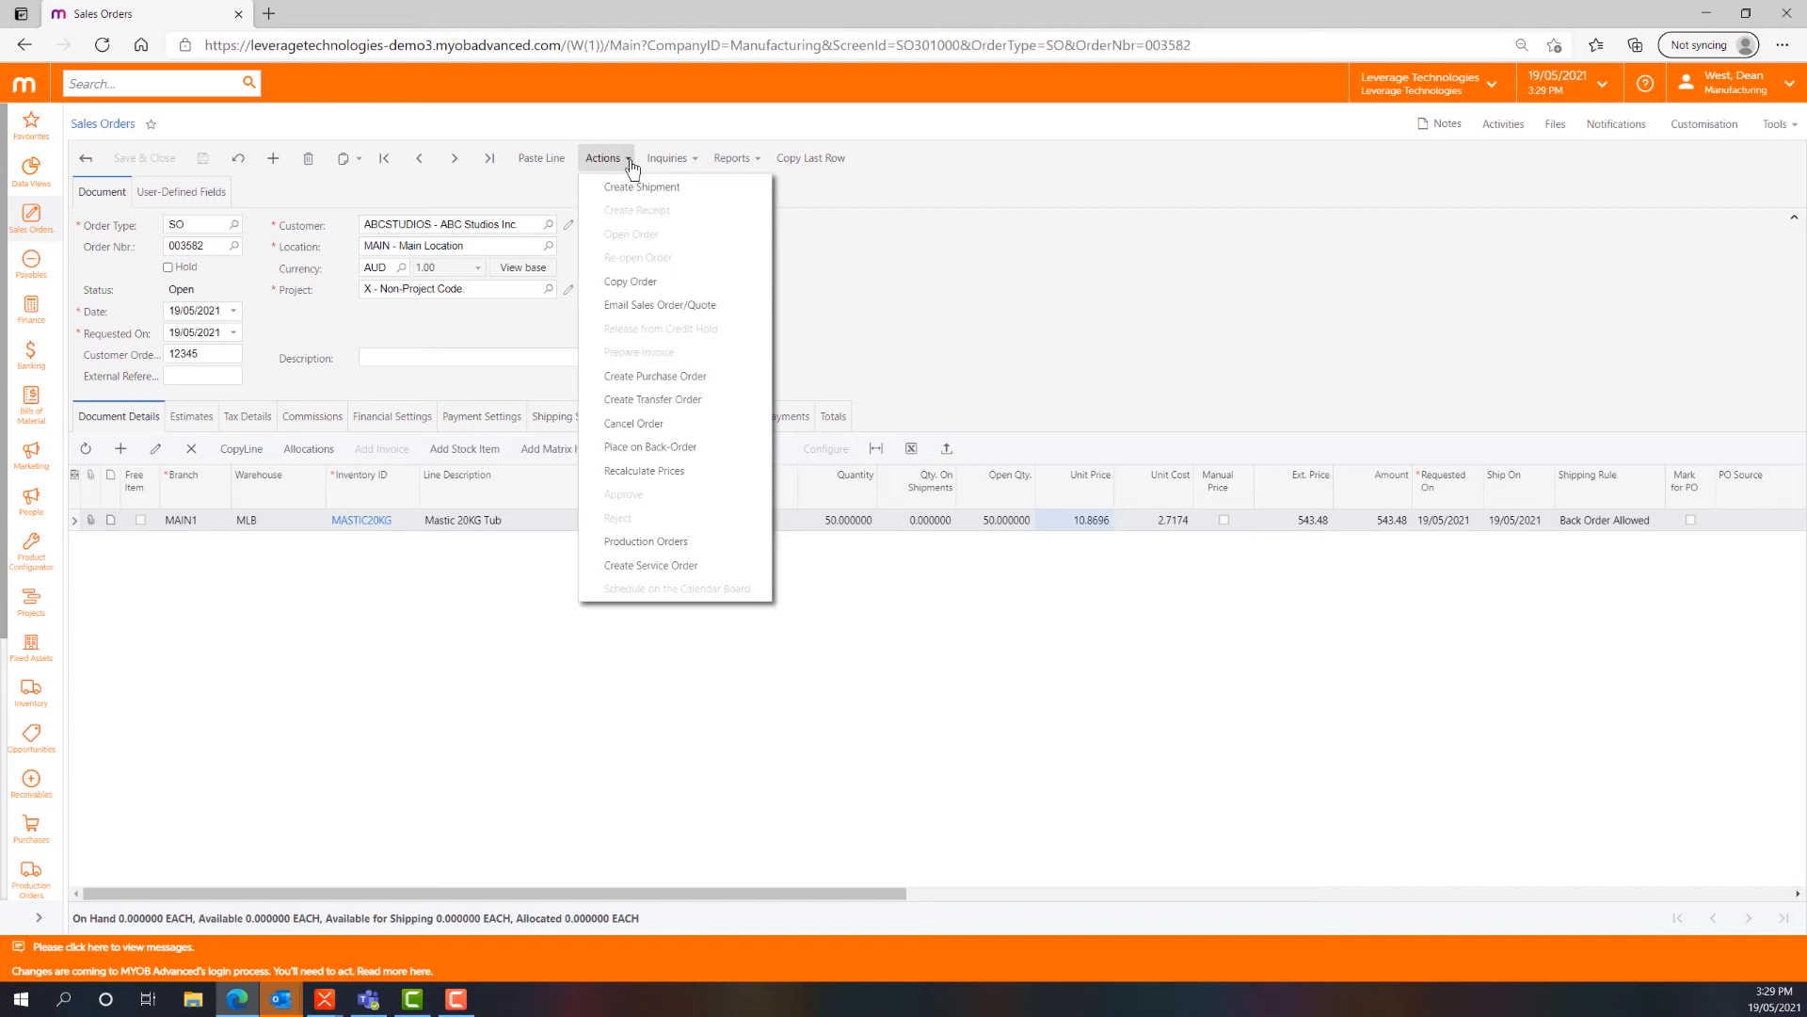
left_click(690, 541)
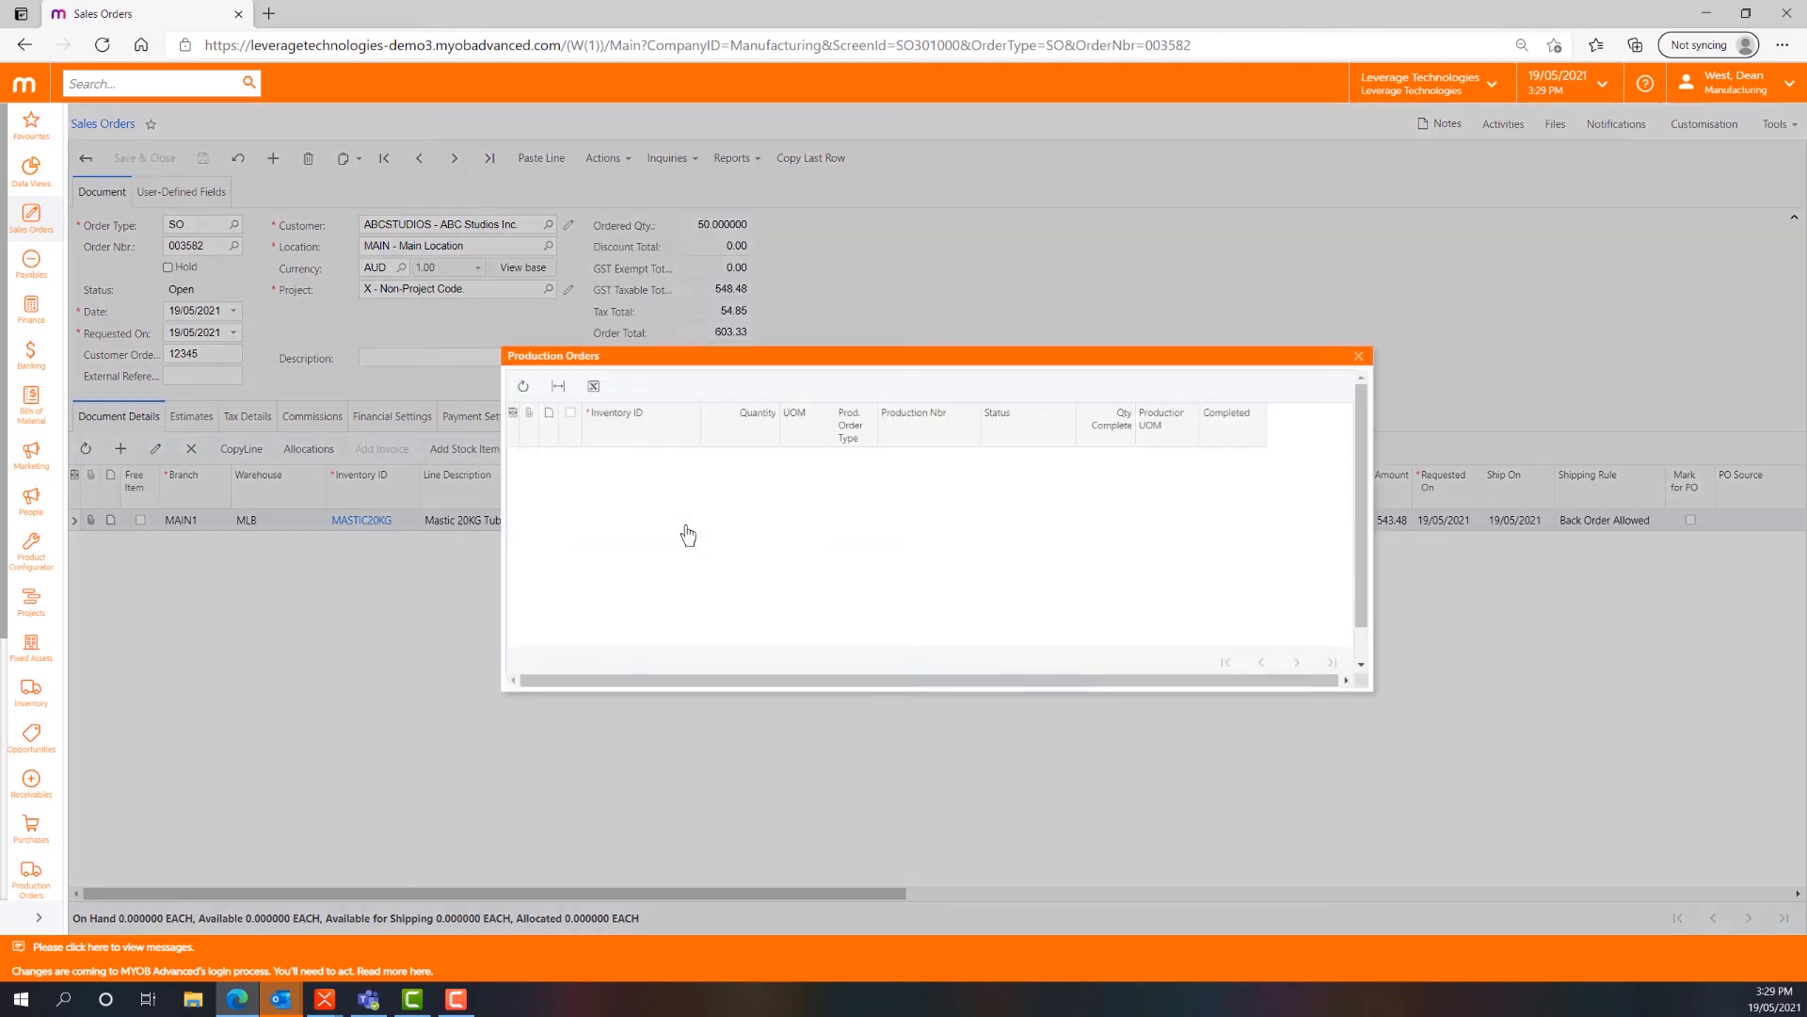
left_click(571, 415)
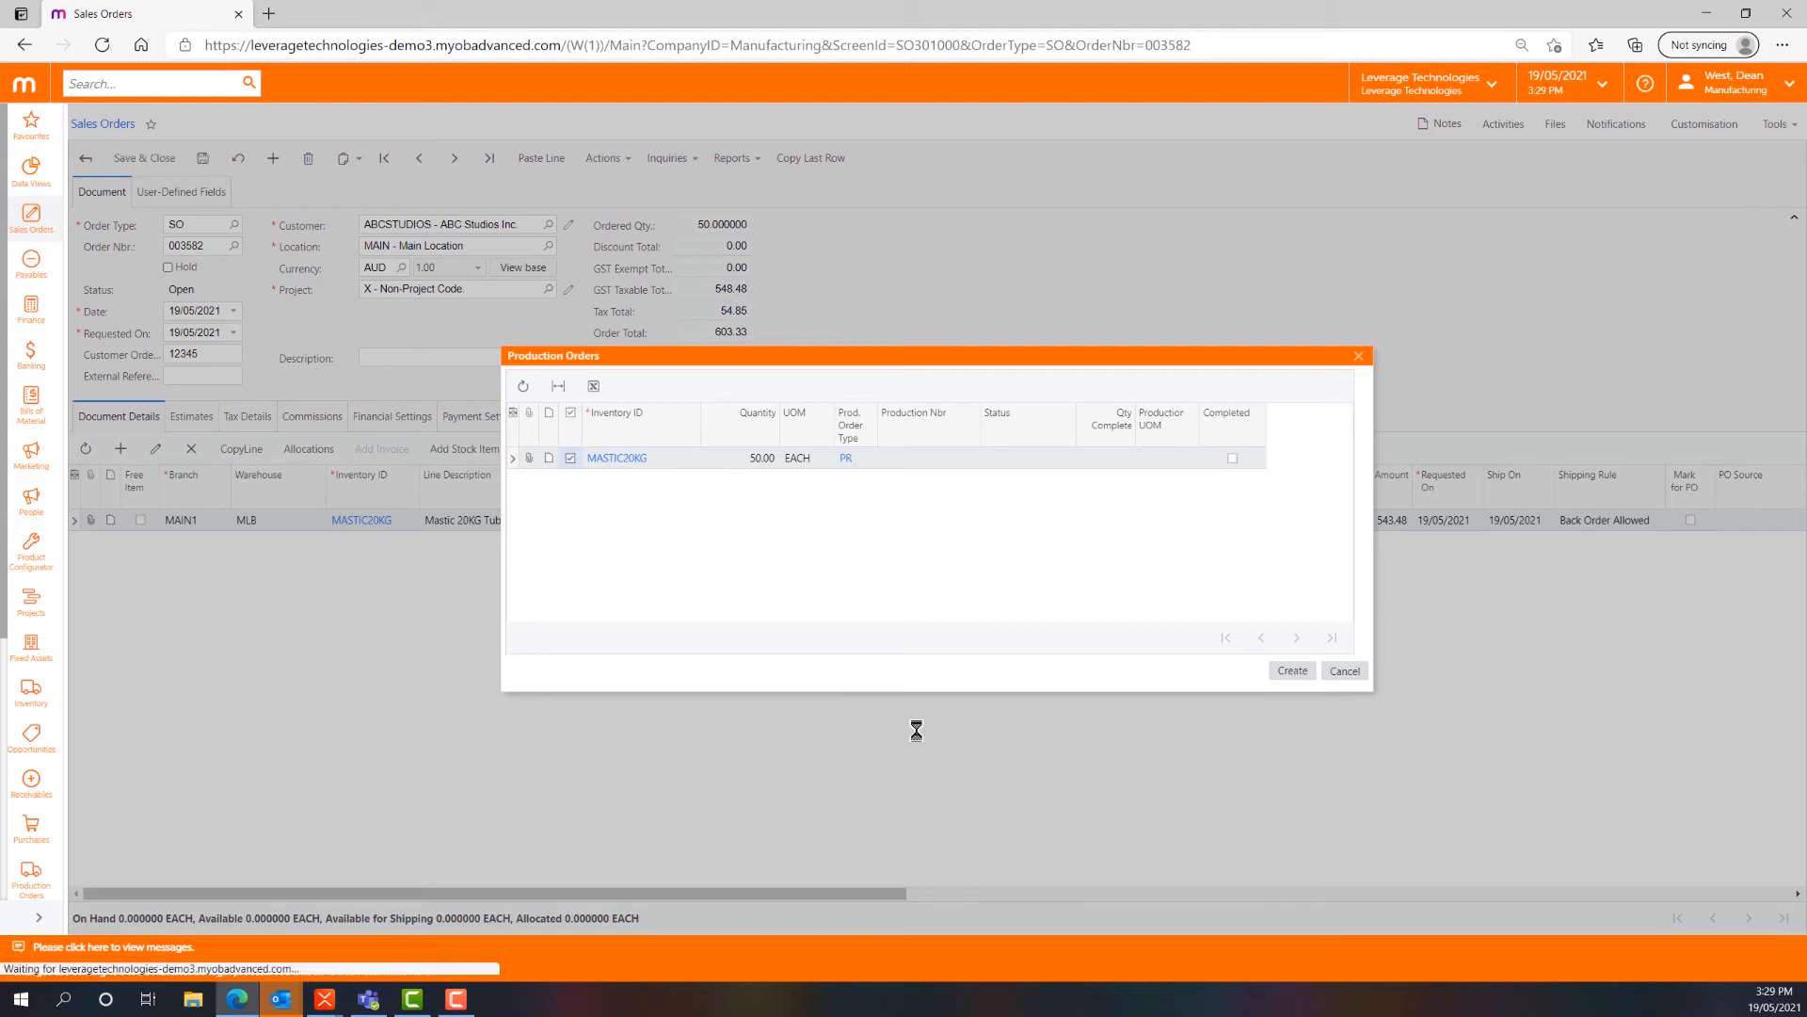
left_click(1292, 671)
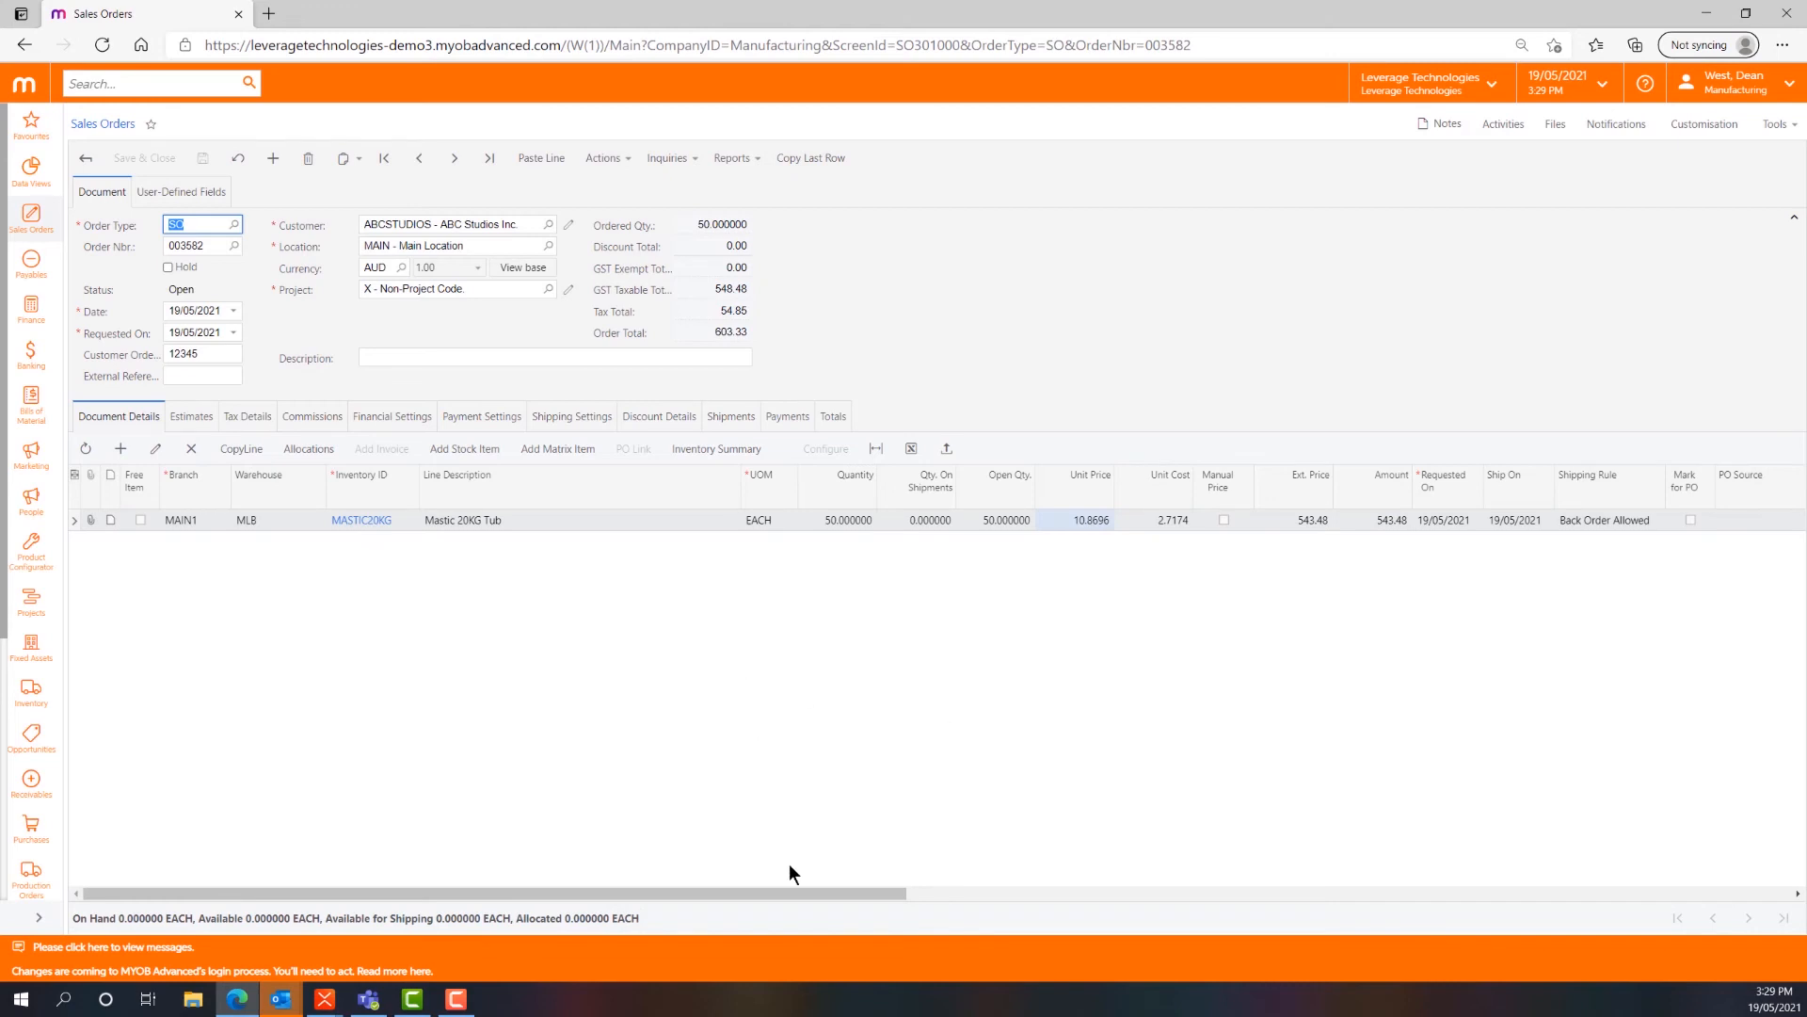
- Open the production order linked to the MASTIC20KG line and place its window beside the sales order's header fields
left_click_drag(798, 892, 1239, 885)
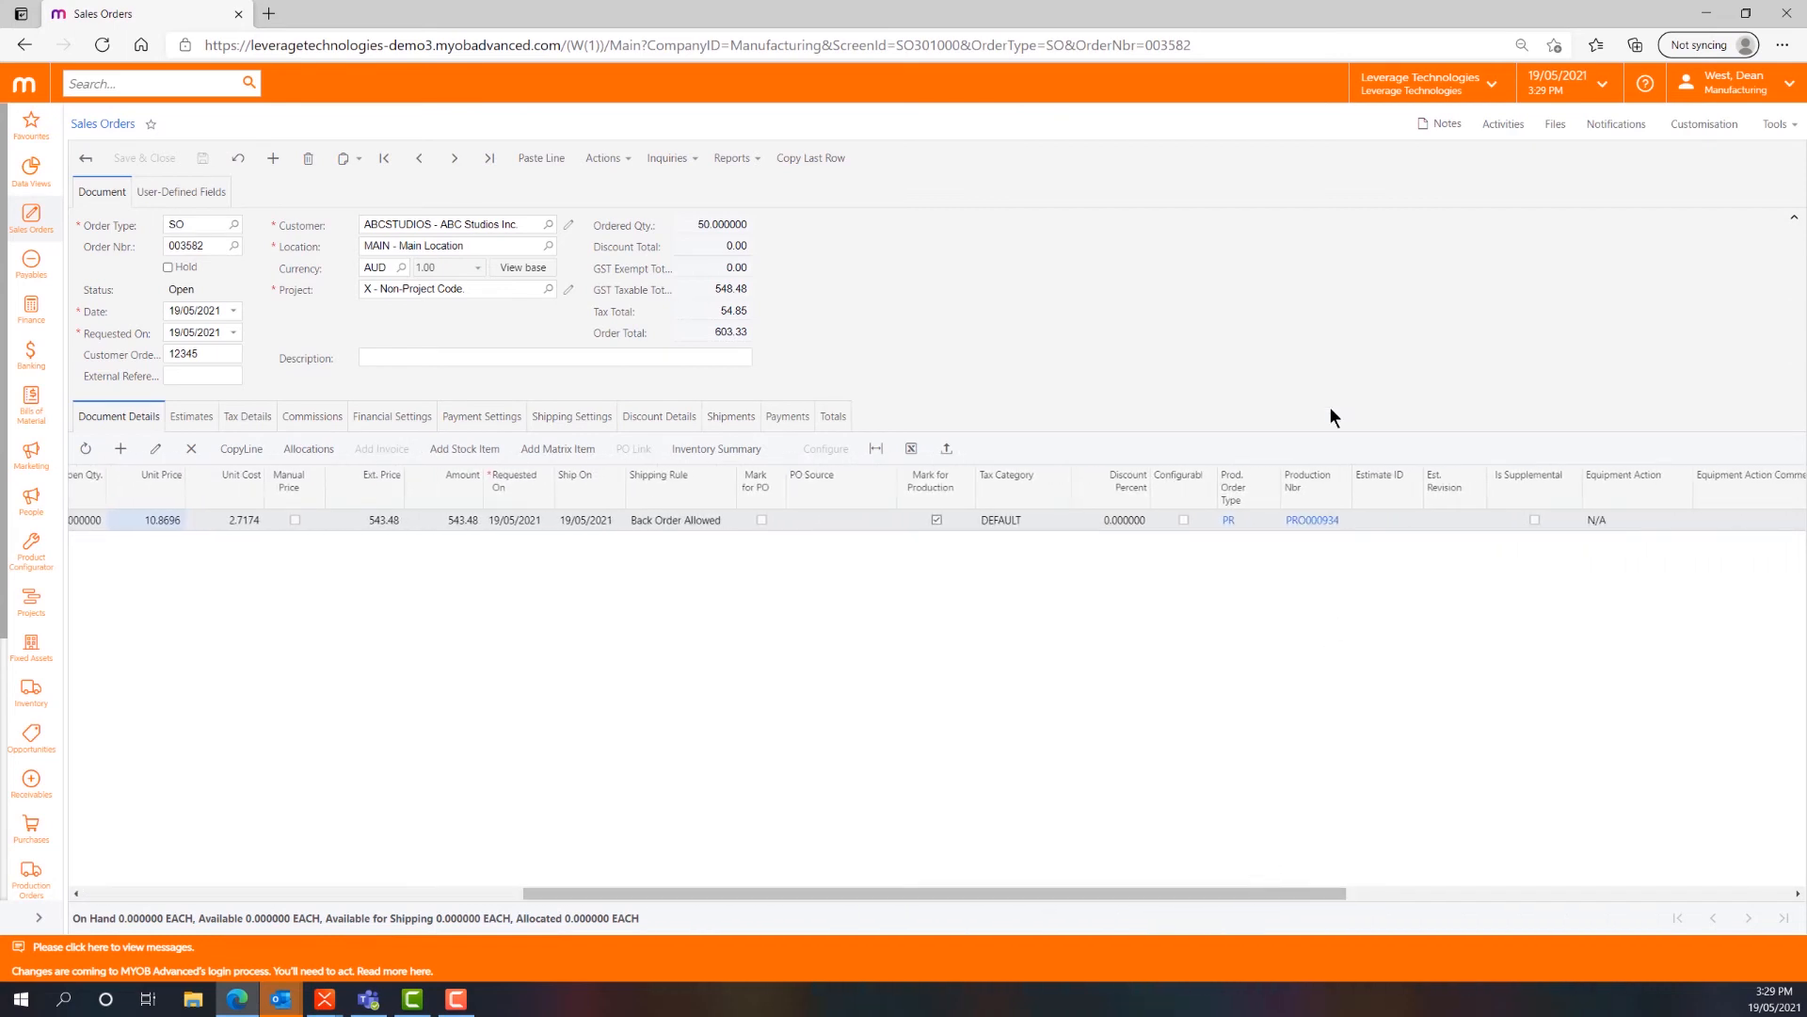
left_click(1328, 527)
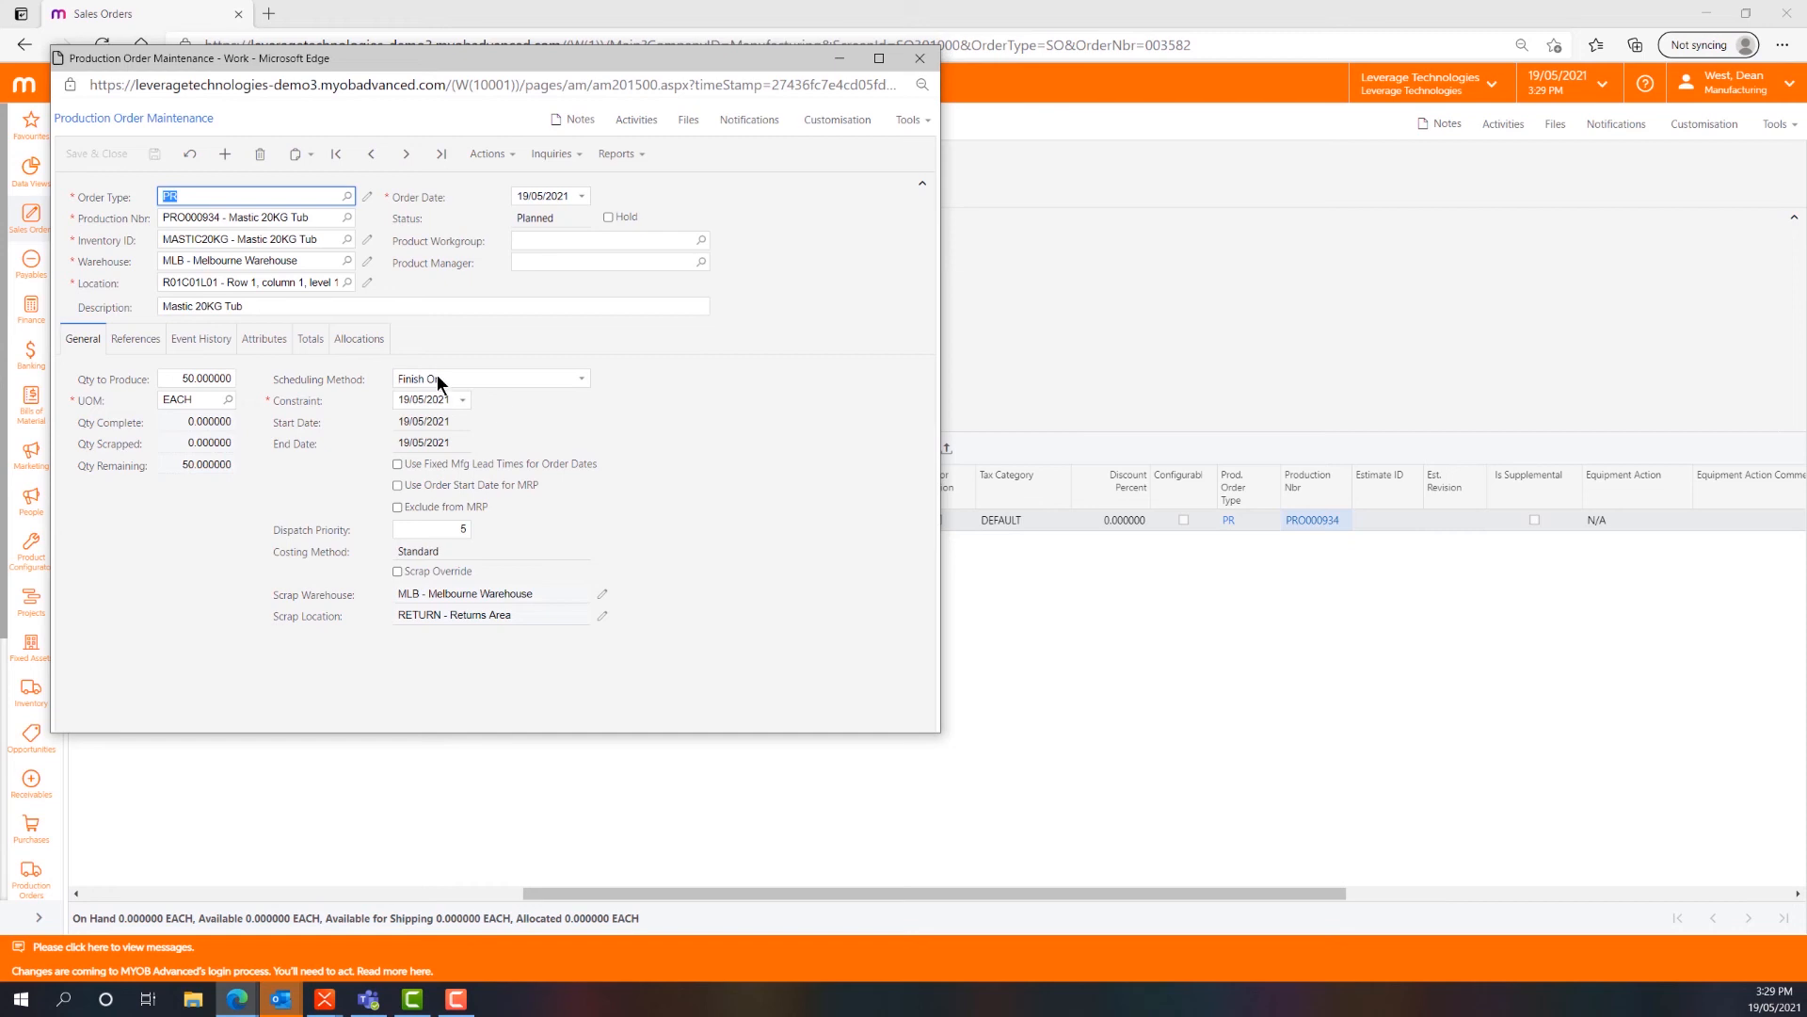
left_click_drag(321, 64, 770, 132)
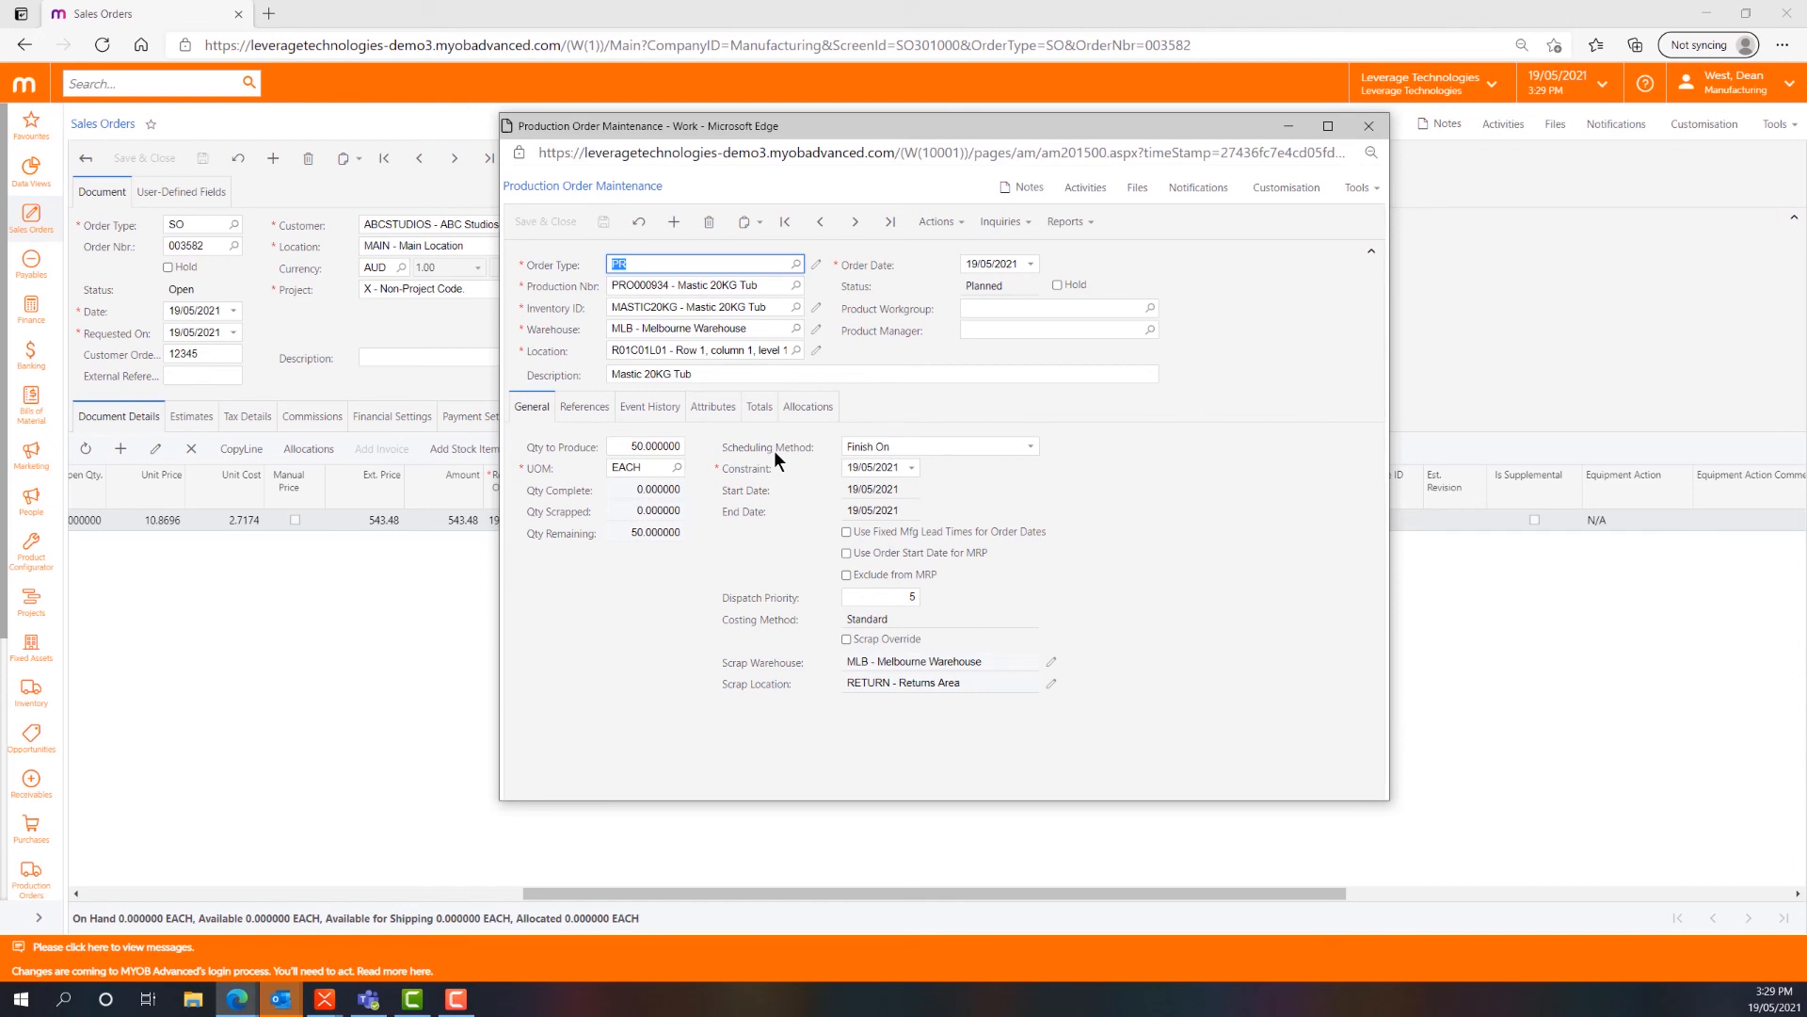
- Compare the production order's end date with the sales order's Requested On date, and return to the production order
left_click(868, 516)
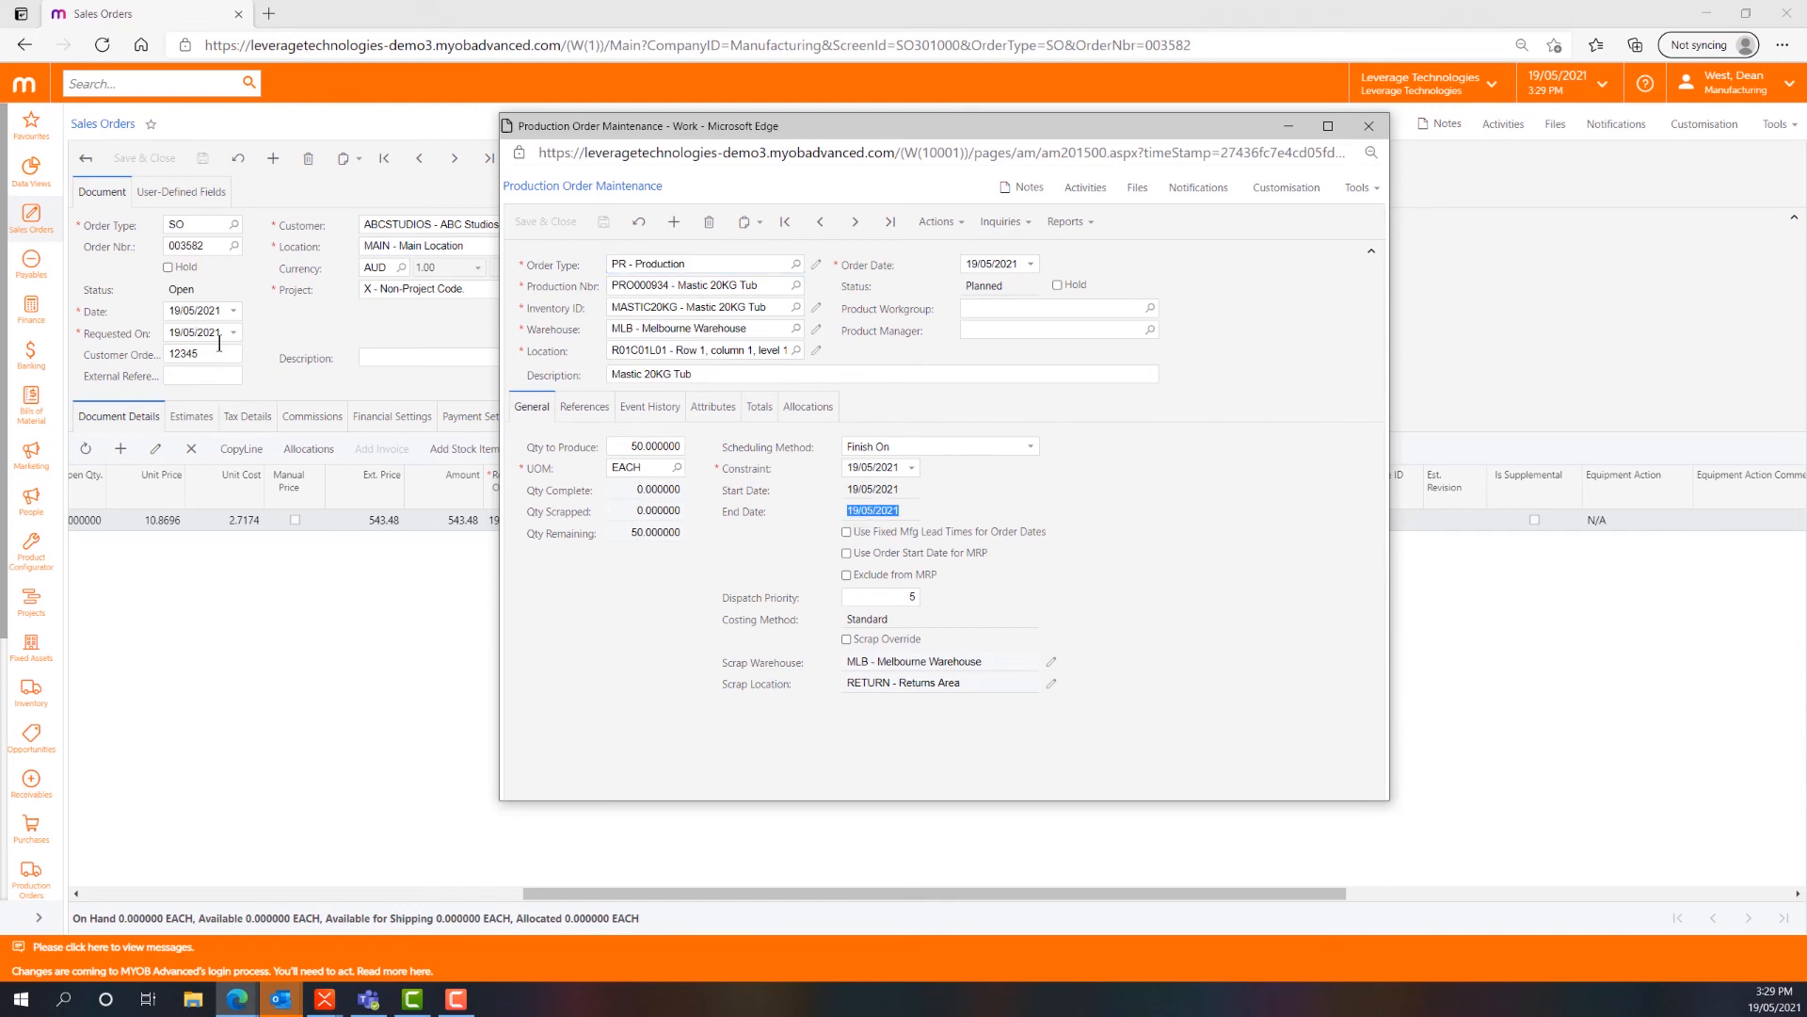
left_click(170, 333)
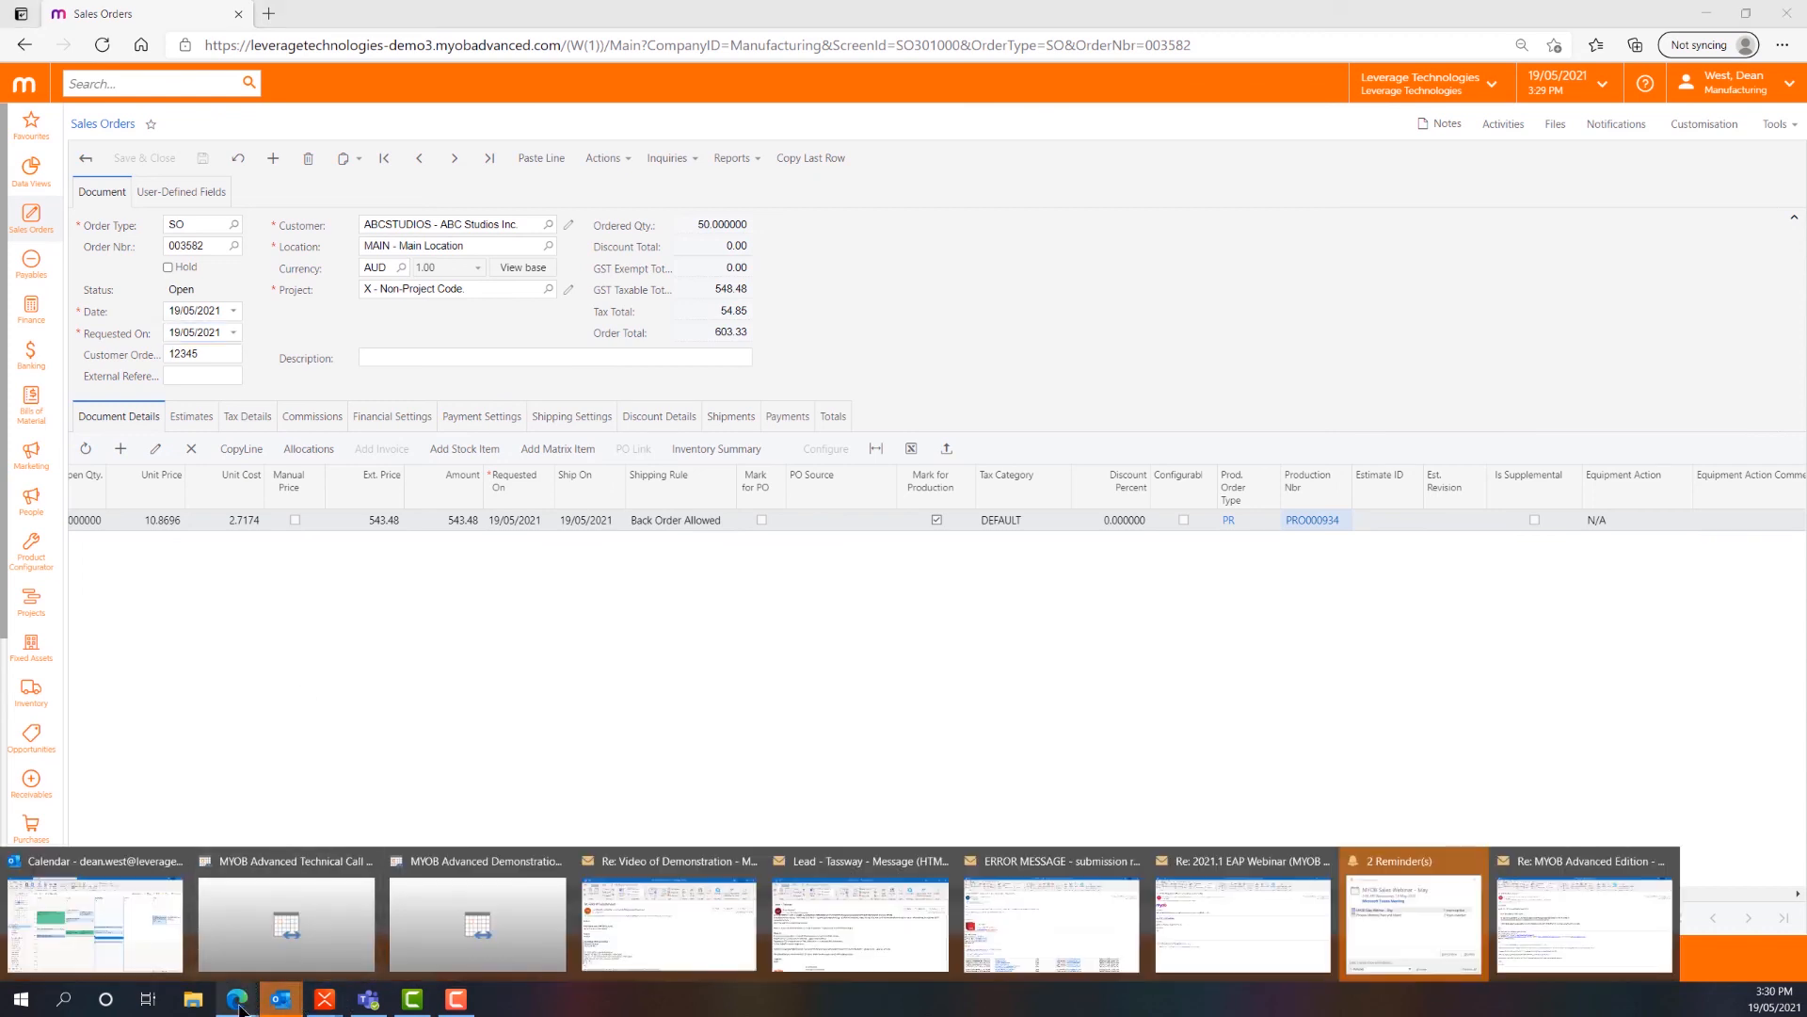
mouse_move(226, 999)
left_click(374, 942)
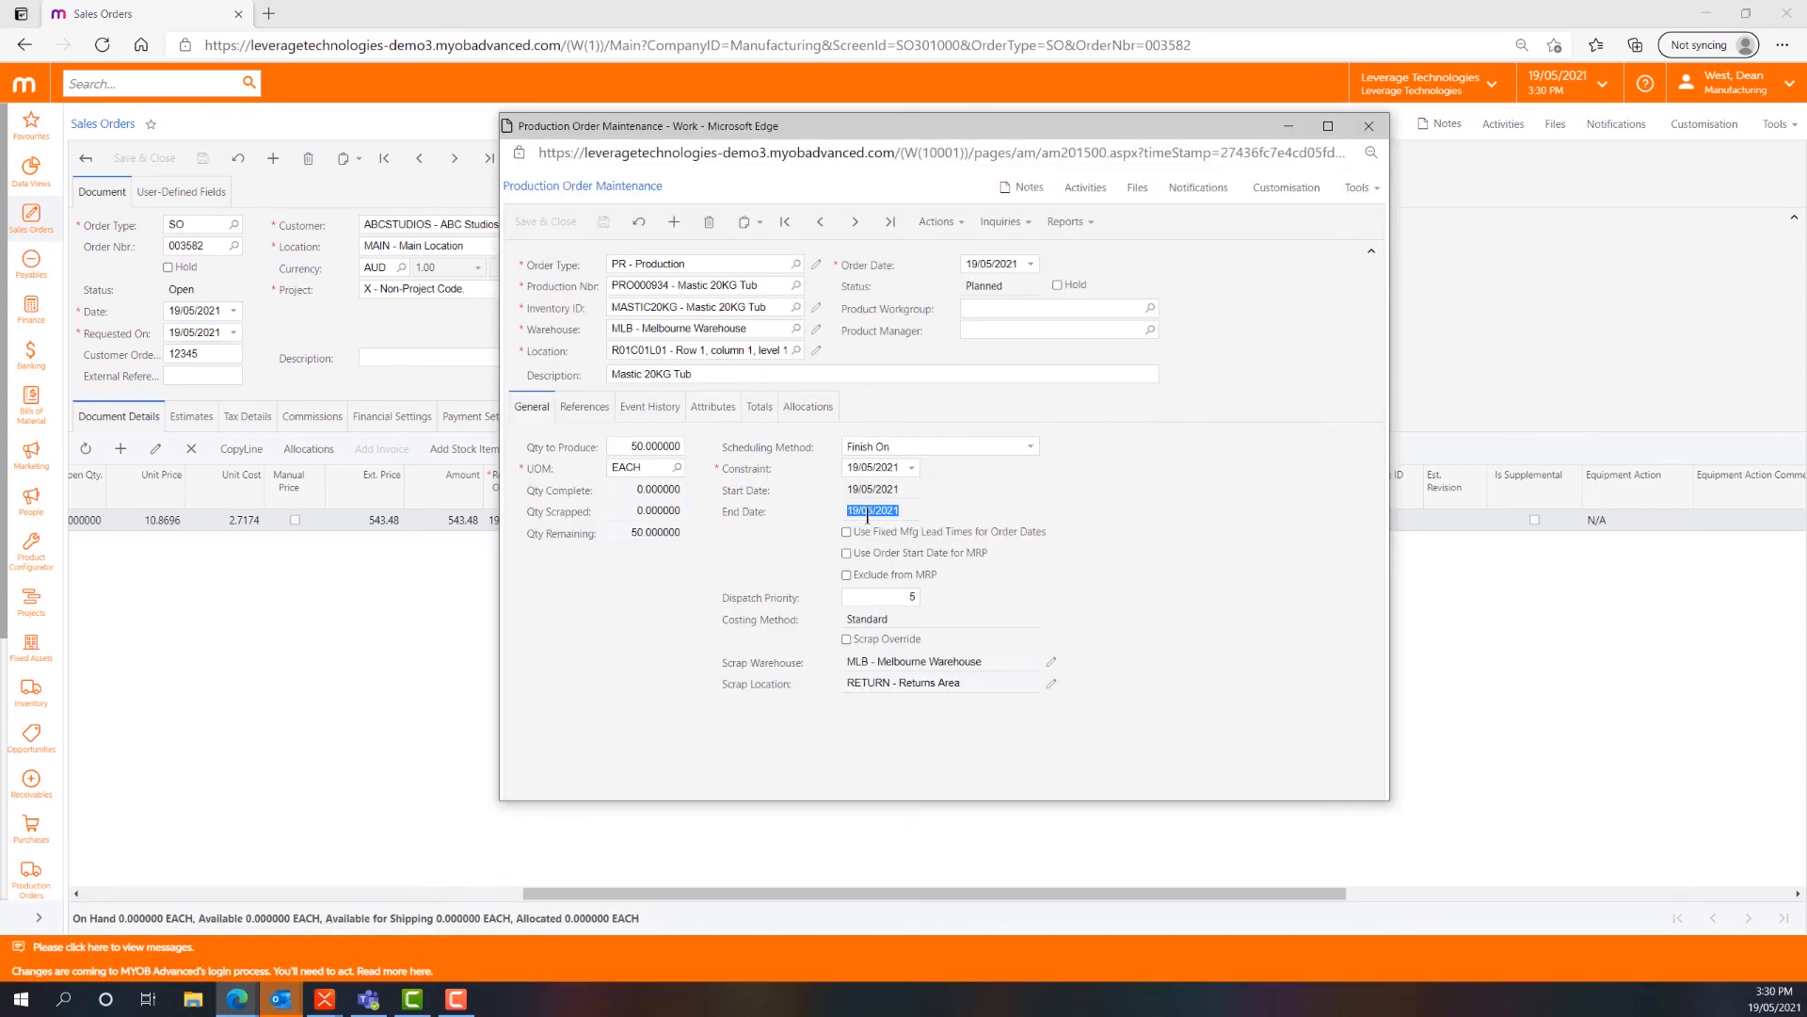